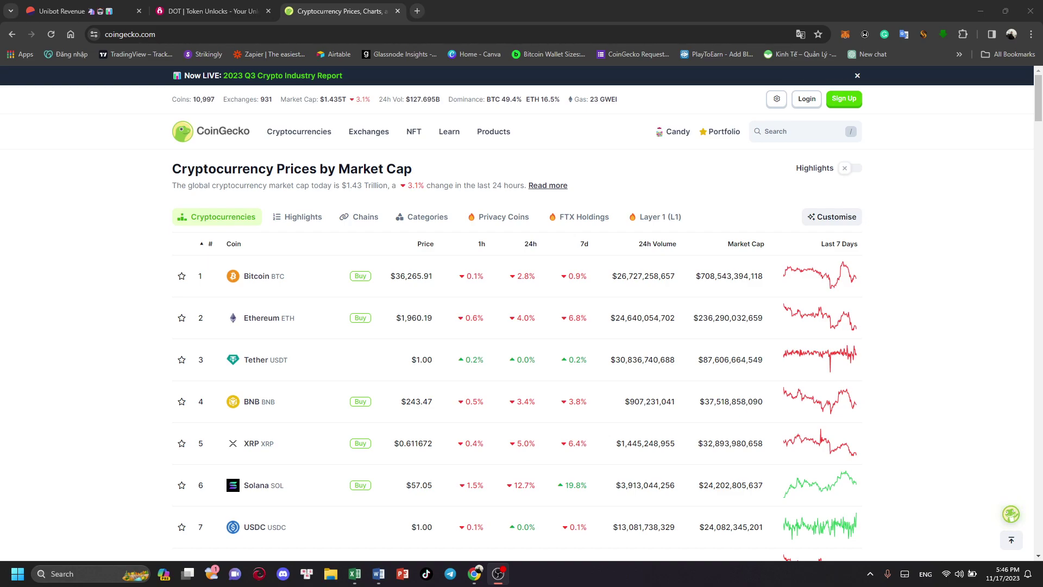
- Review the investment sheet in Excel, then switch back to CoinGecko in Chrome and open the cryptocurrency categories ranking
left_click(355, 574)
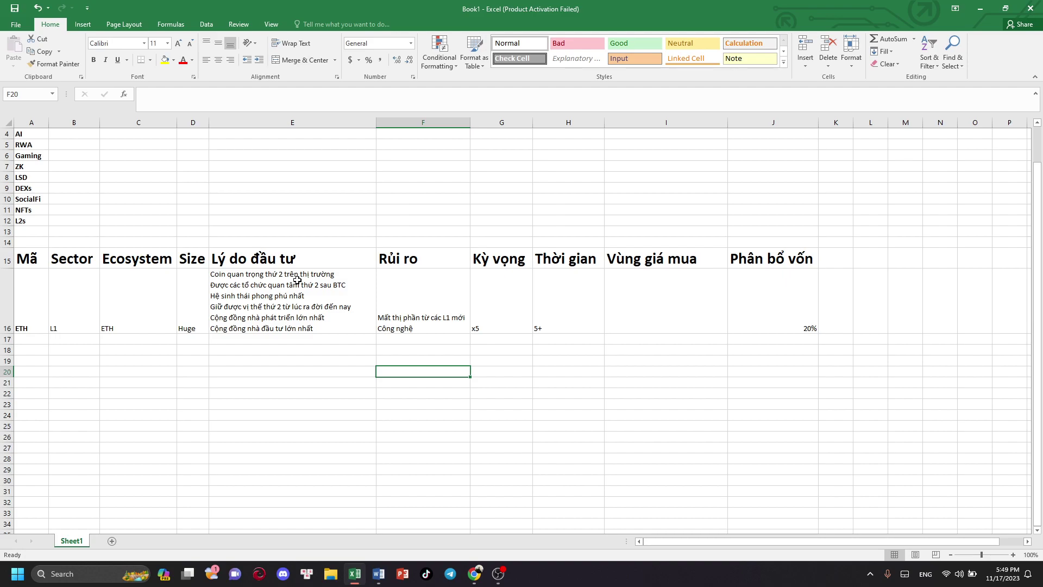
left_click(477, 576)
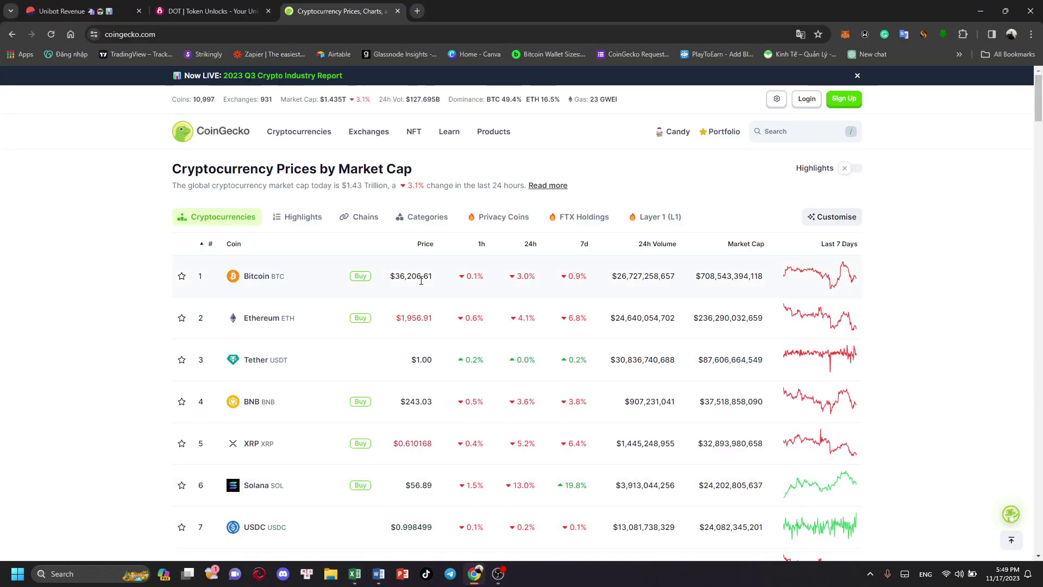
mouse_move(280, 140)
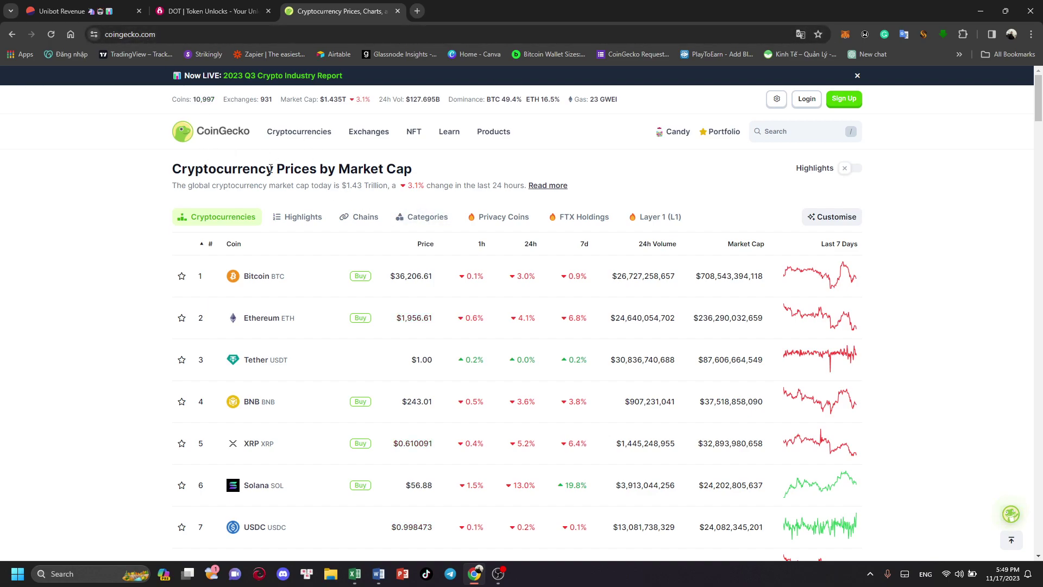
left_click(425, 220)
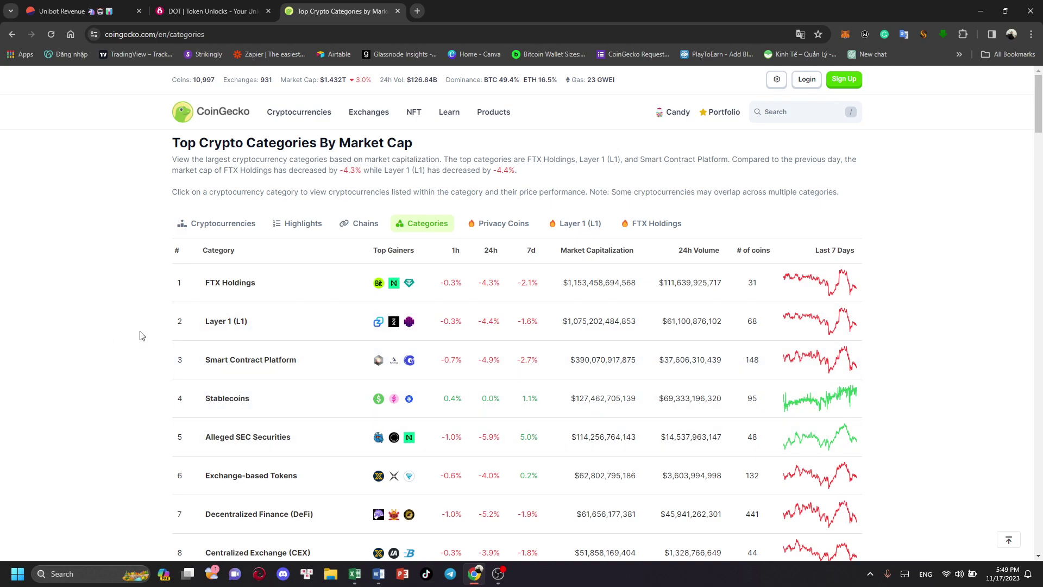
- Look through the highest-ranked crypto categories, briefly open the Layer 2 (L2) category and return to the category list
scroll(180, 379, "down", 2)
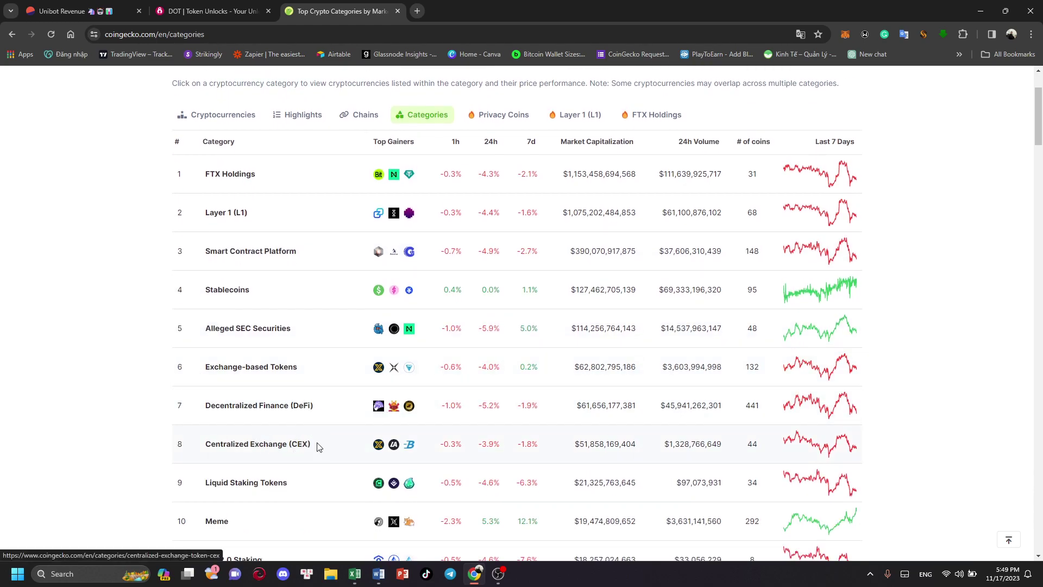
scroll(321, 413, "down", 2)
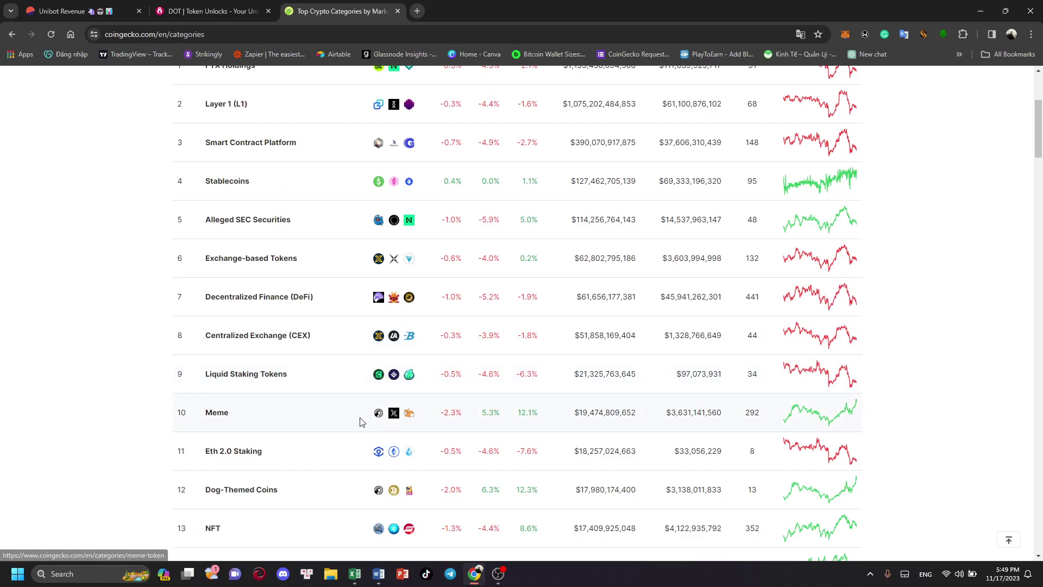
scroll(326, 419, "down", 1)
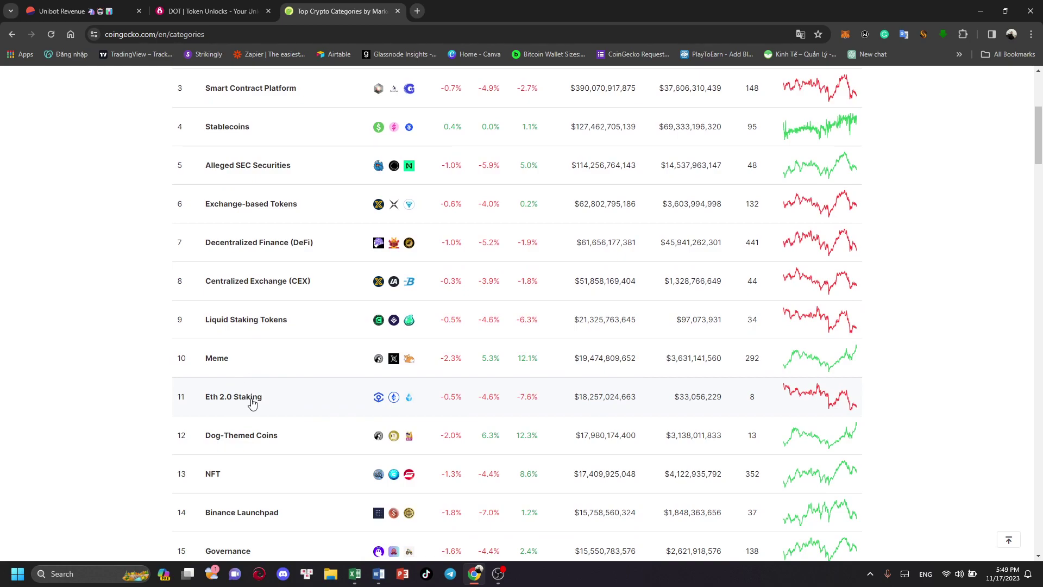
scroll(285, 402, "down", 2)
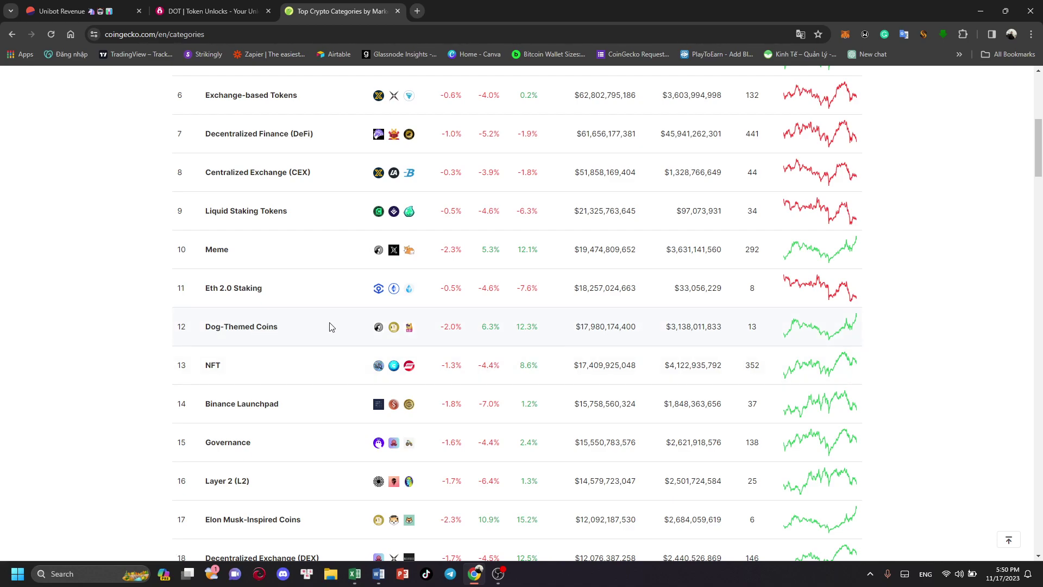
scroll(253, 330, "down", 1)
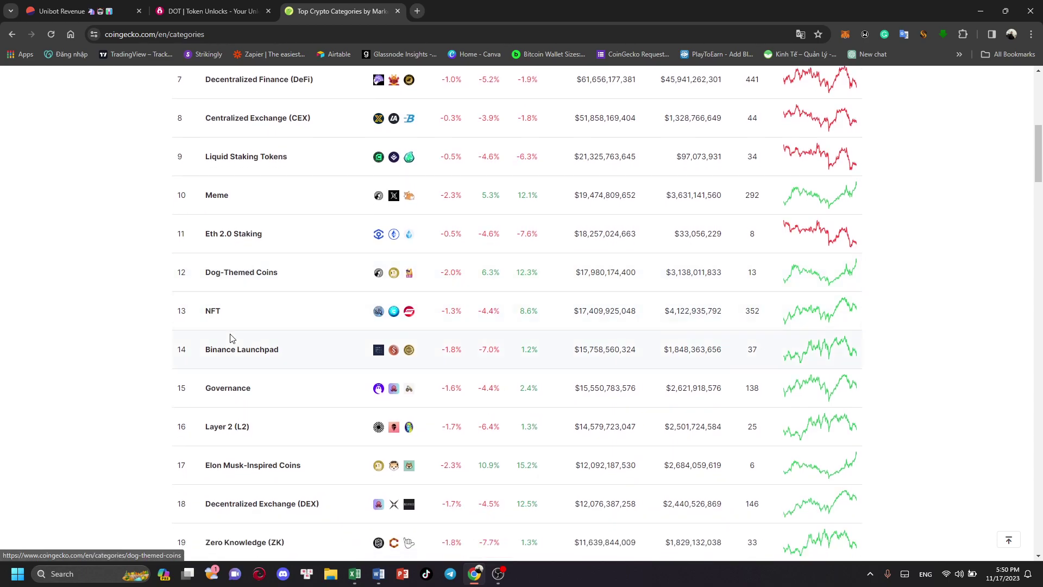
scroll(250, 356, "down", 1)
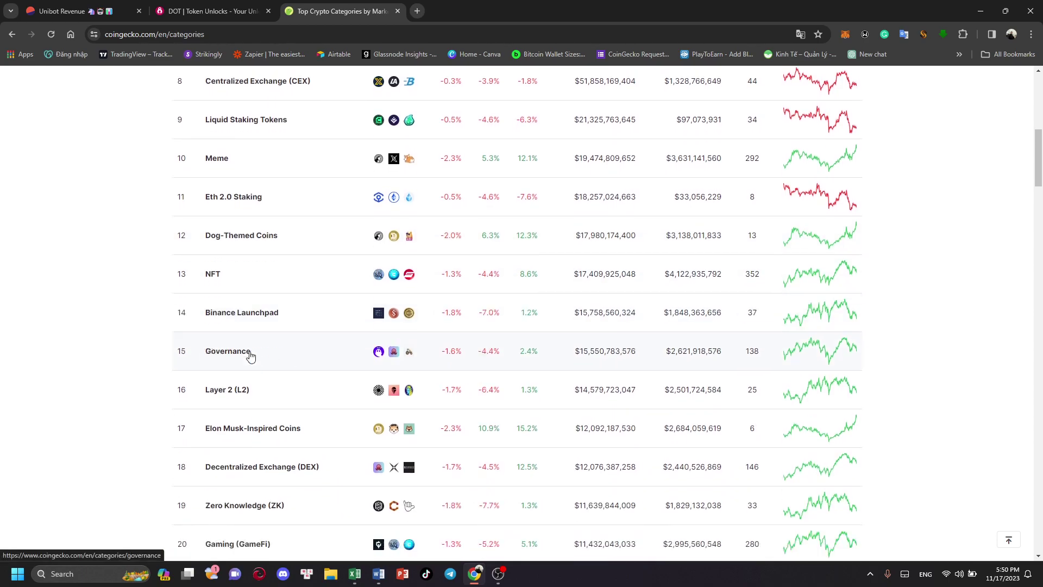
scroll(250, 356, "down", 3)
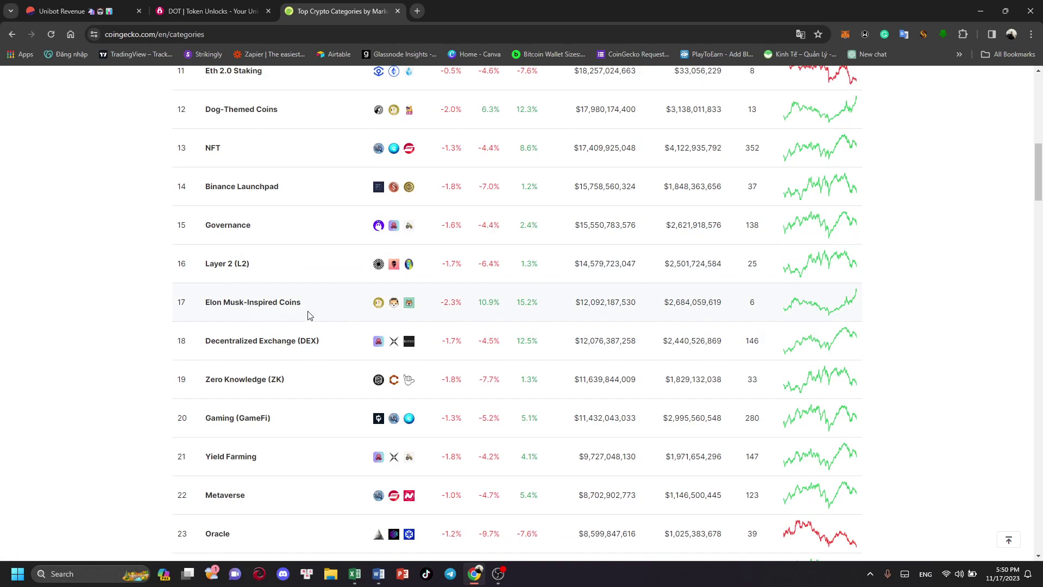
left_click(228, 266)
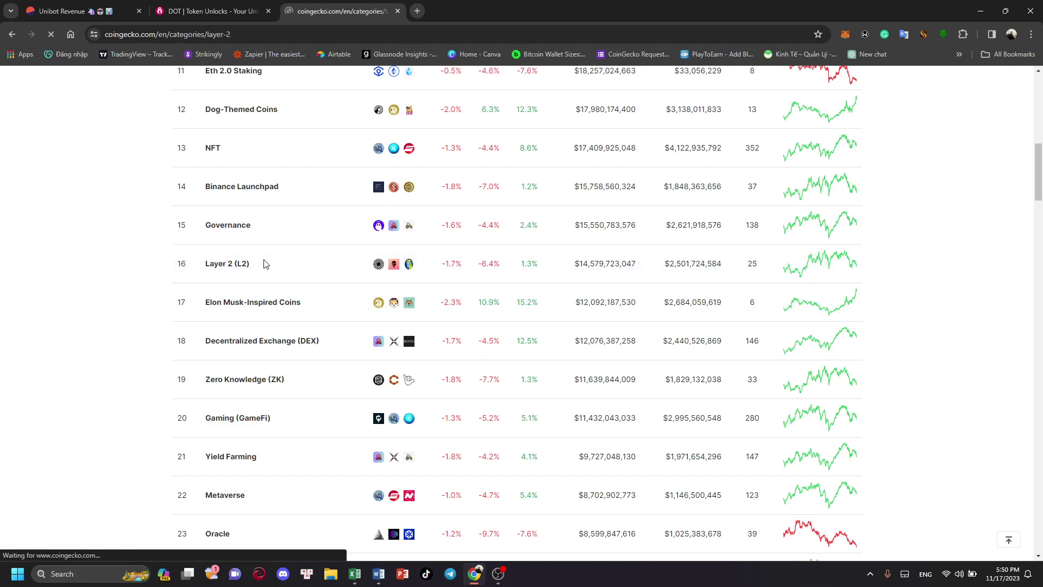
left_click(11, 34)
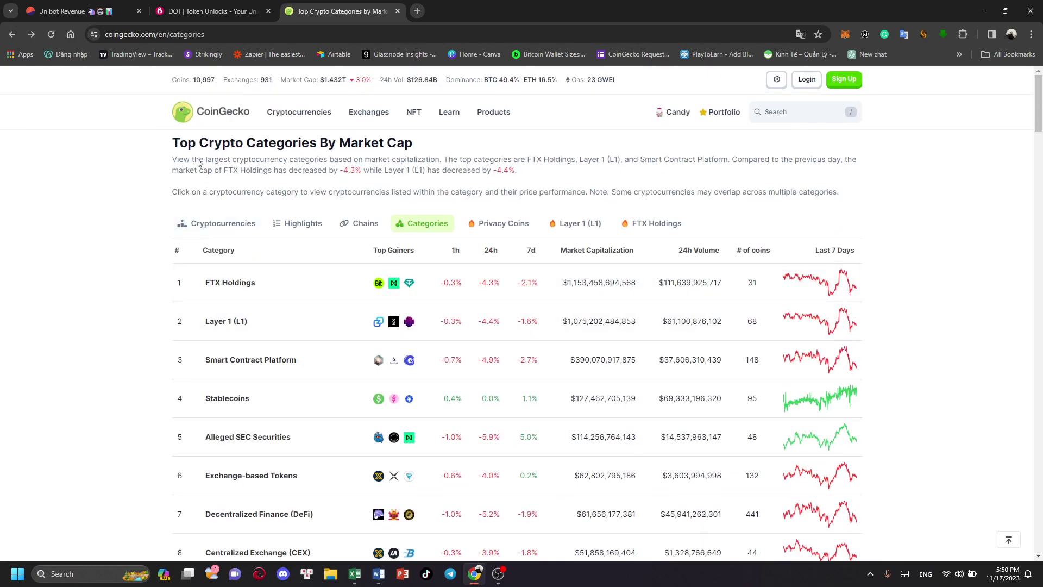
- Browse the lower-ranked categories, view the coins in the Telegram Apps category and return to the category list
scroll(401, 302, "down", 20)
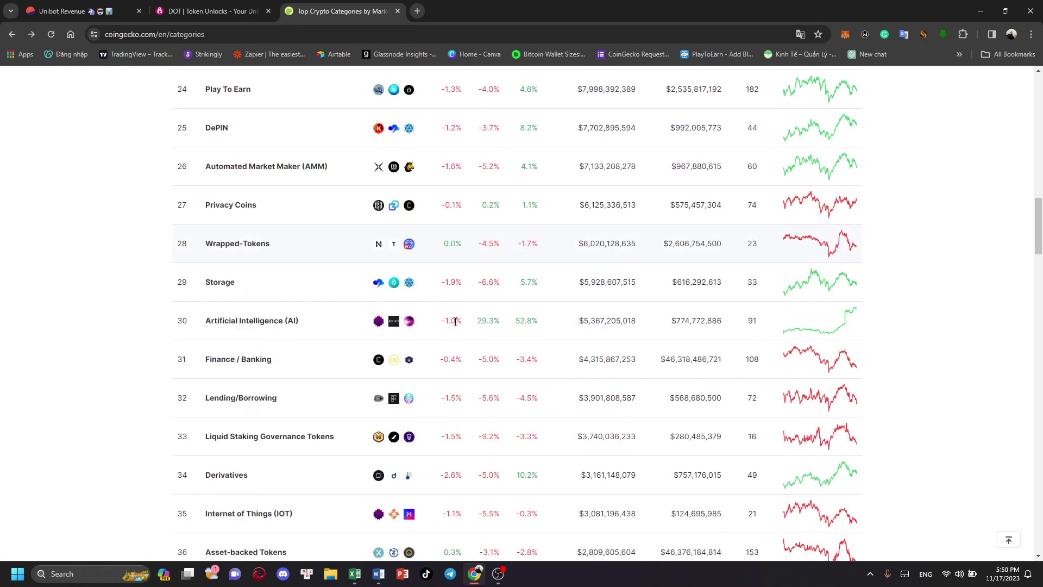
scroll(458, 326, "down", 20)
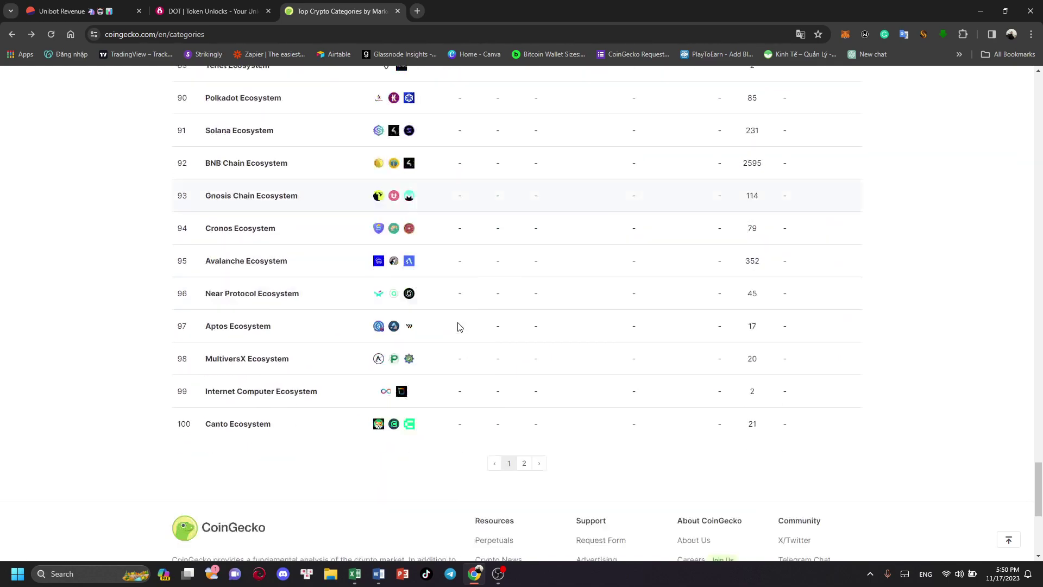
scroll(458, 326, "up", 6)
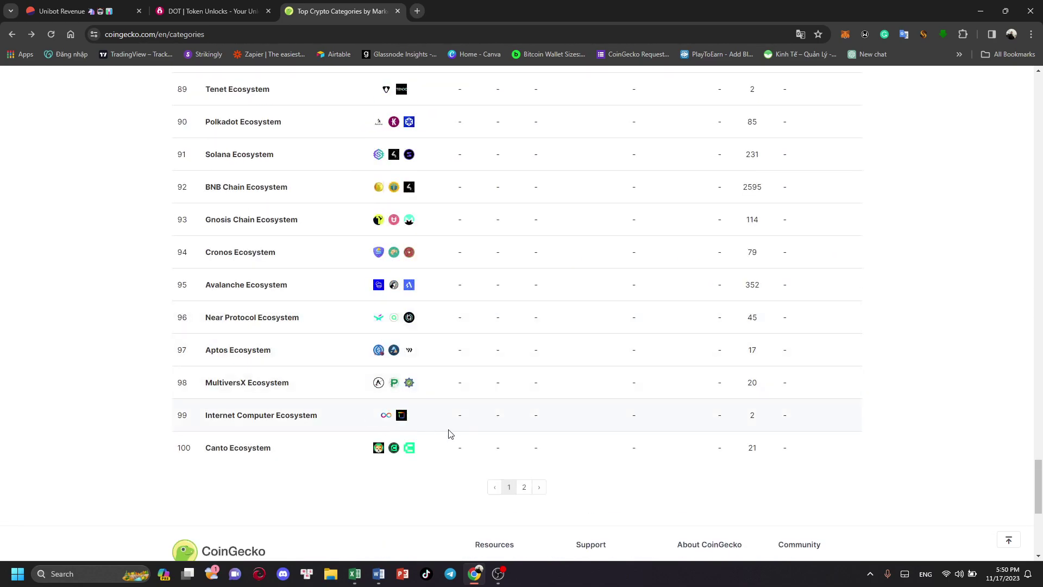
scroll(449, 432, "up", 10)
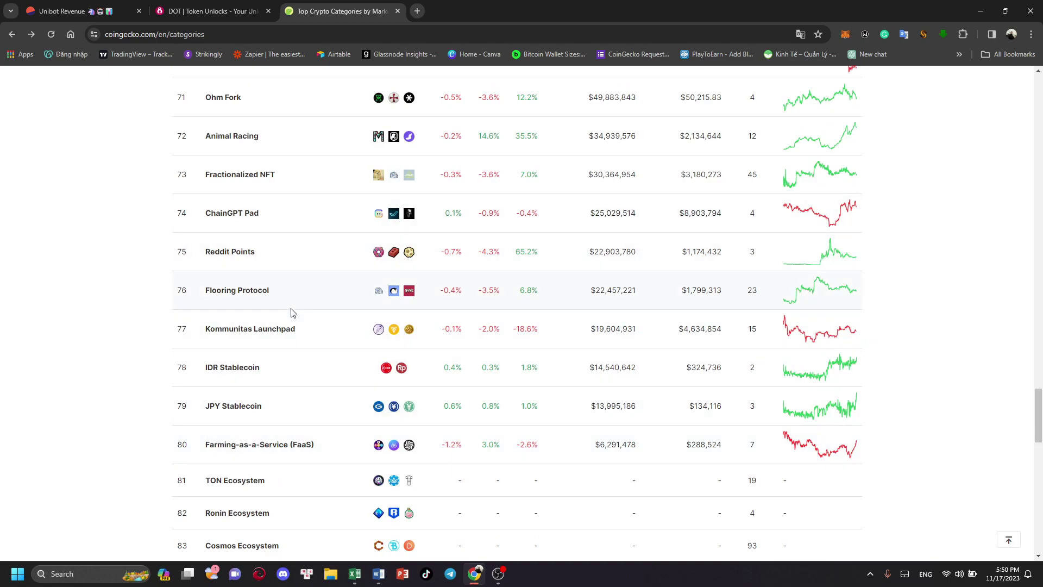
scroll(294, 314, "up", 11)
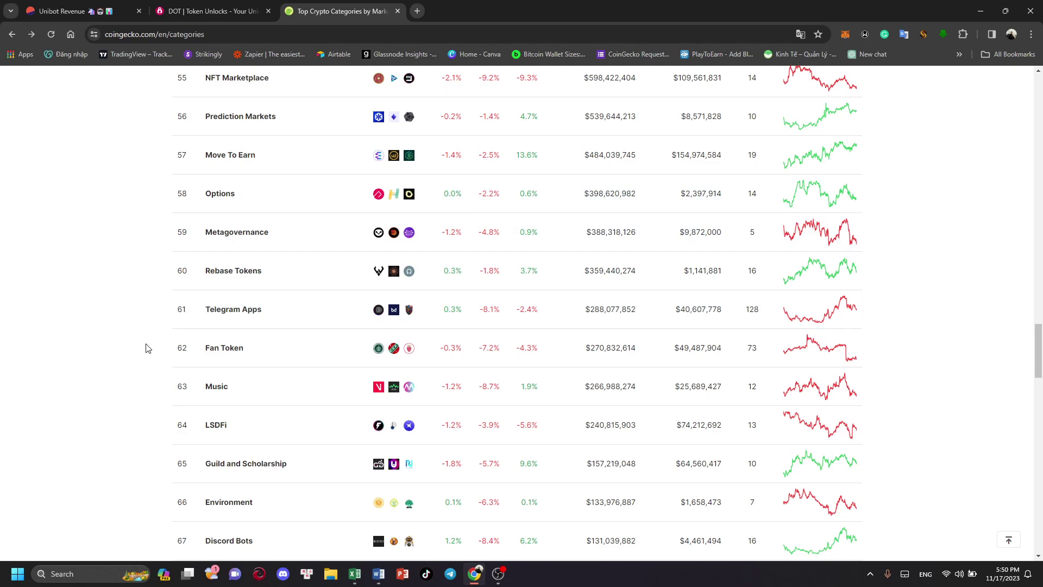
left_click(245, 311)
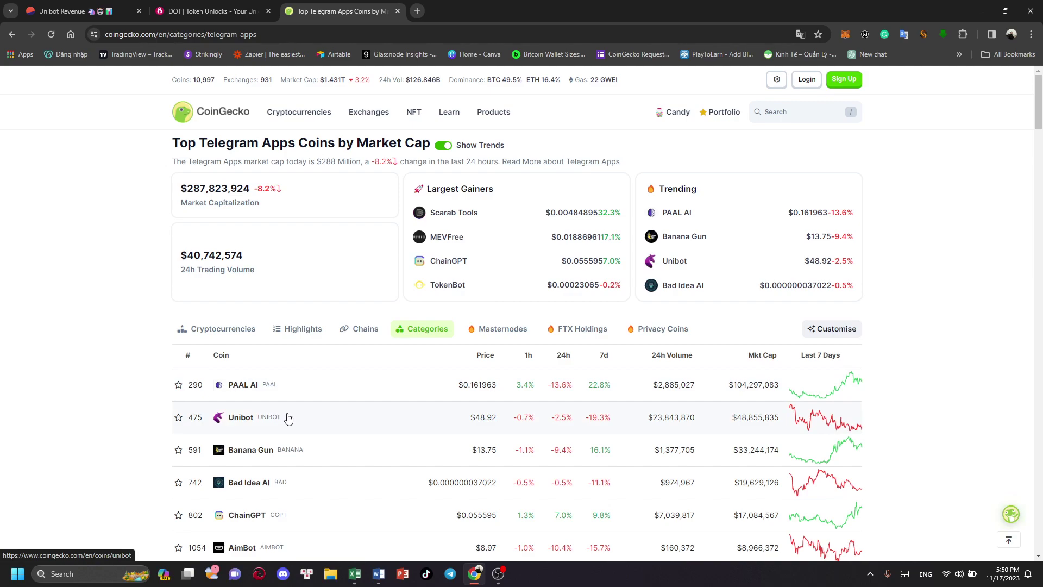
scroll(287, 418, "down", 1)
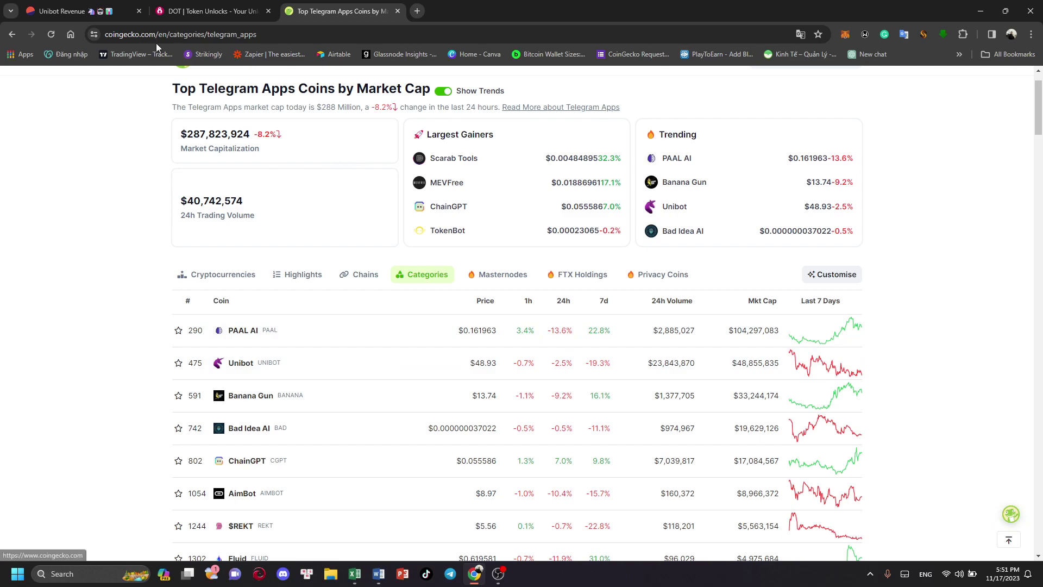
left_click(13, 36)
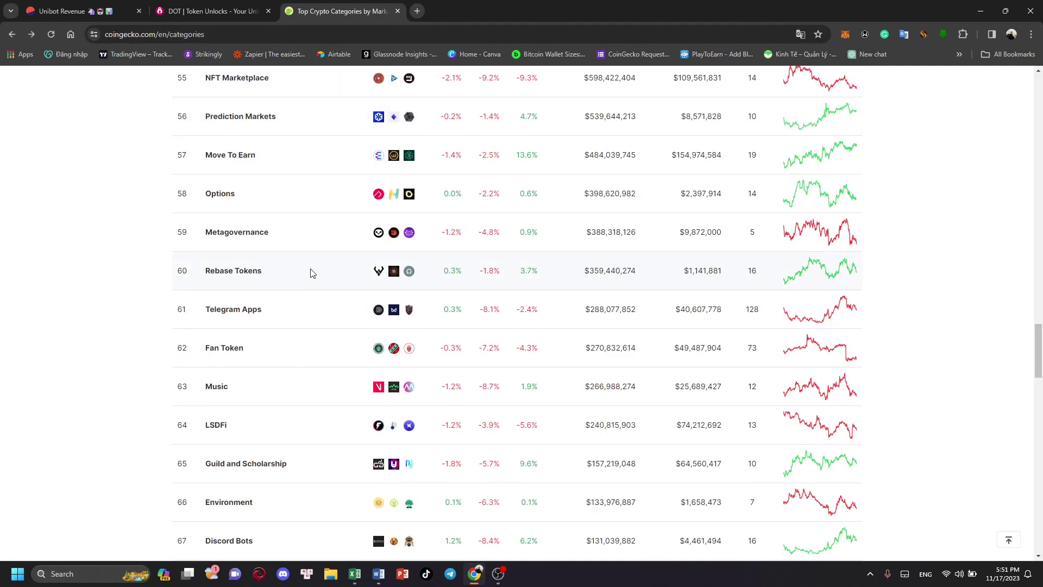
- Examine the category list from Telegram Apps back up to the largest sectors by market cap
scroll(318, 276, "up", 3)
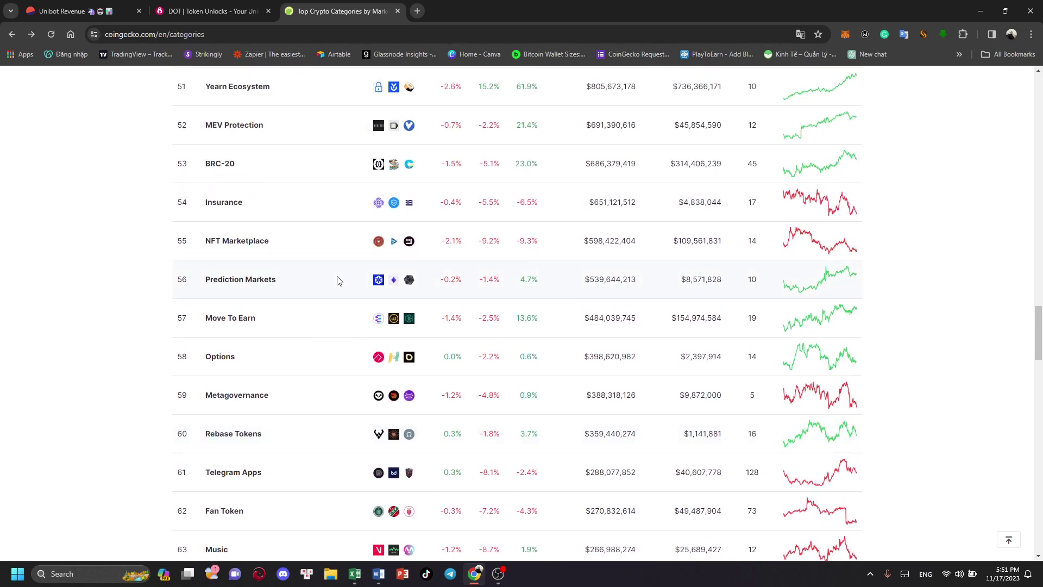
scroll(337, 280, "up", 15)
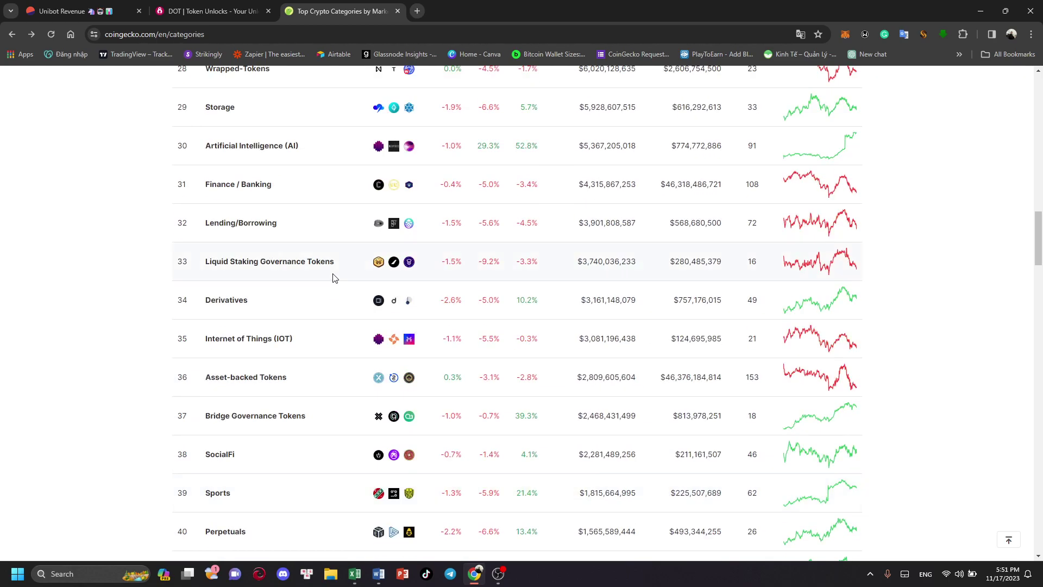
scroll(336, 274, "up", 7)
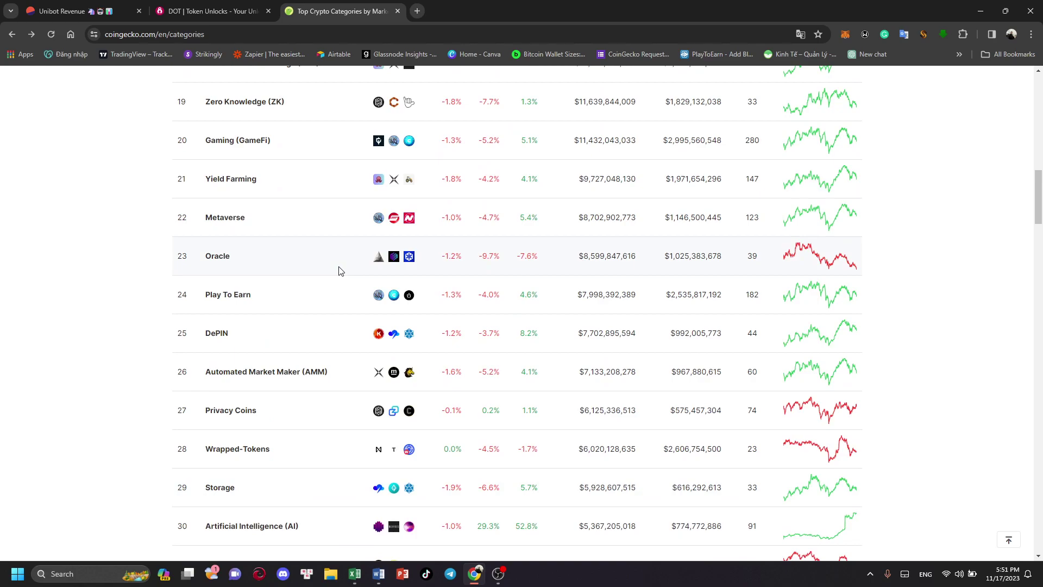
scroll(333, 267, "up", 3)
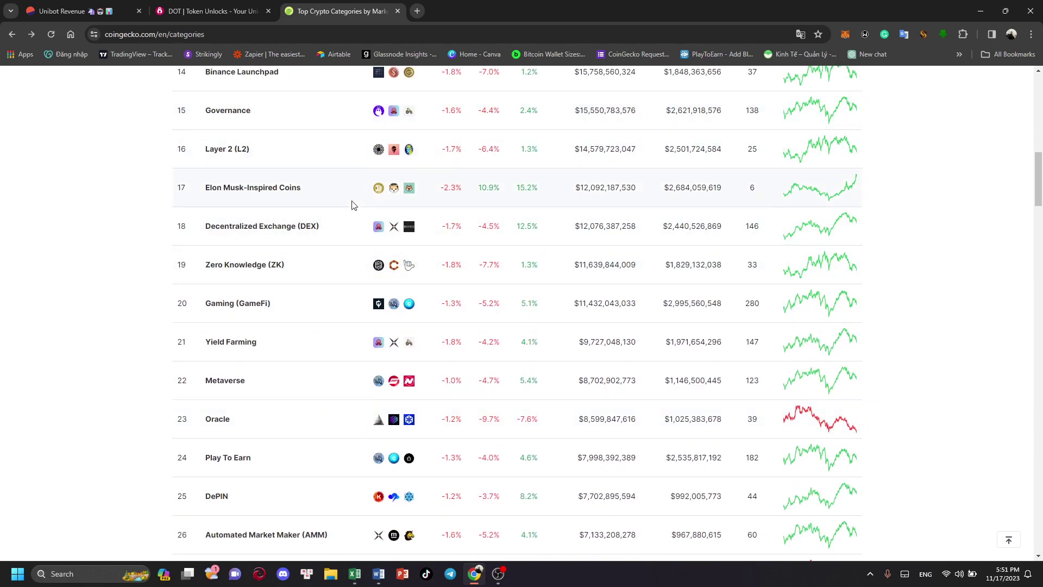
scroll(352, 205, "up", 9)
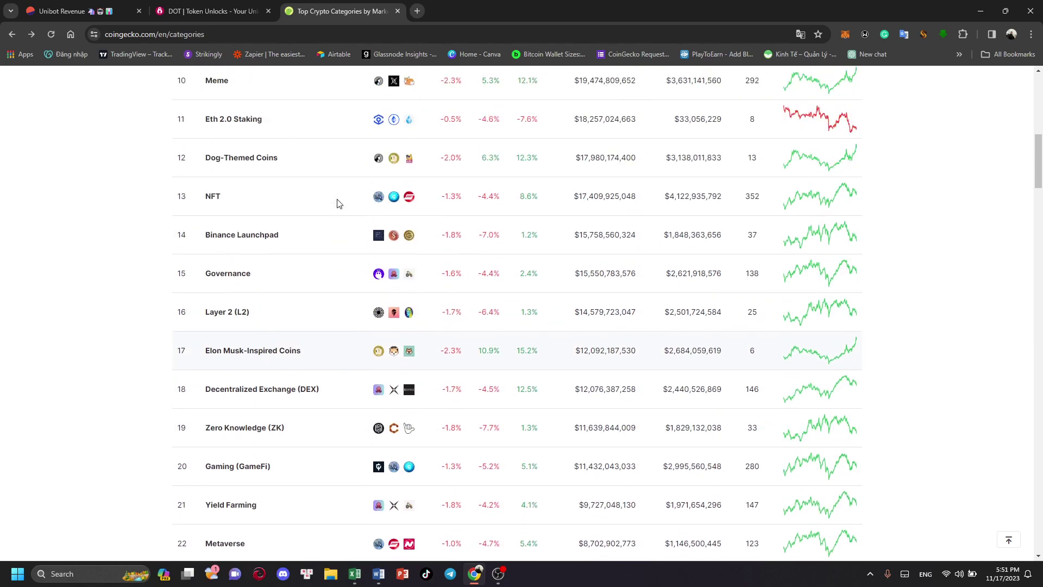
scroll(363, 229, "up", 3)
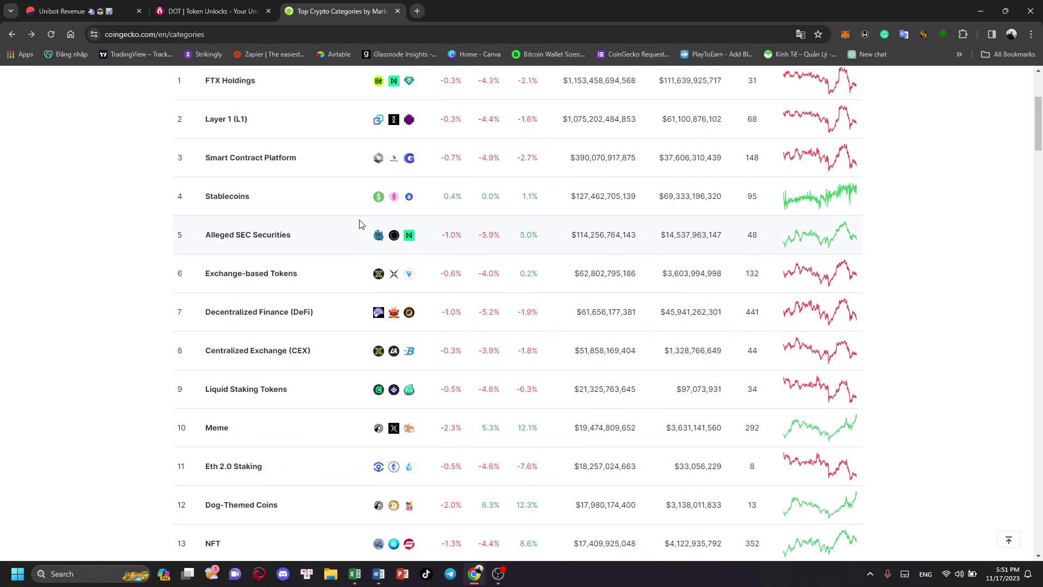
scroll(351, 270, "down", 7)
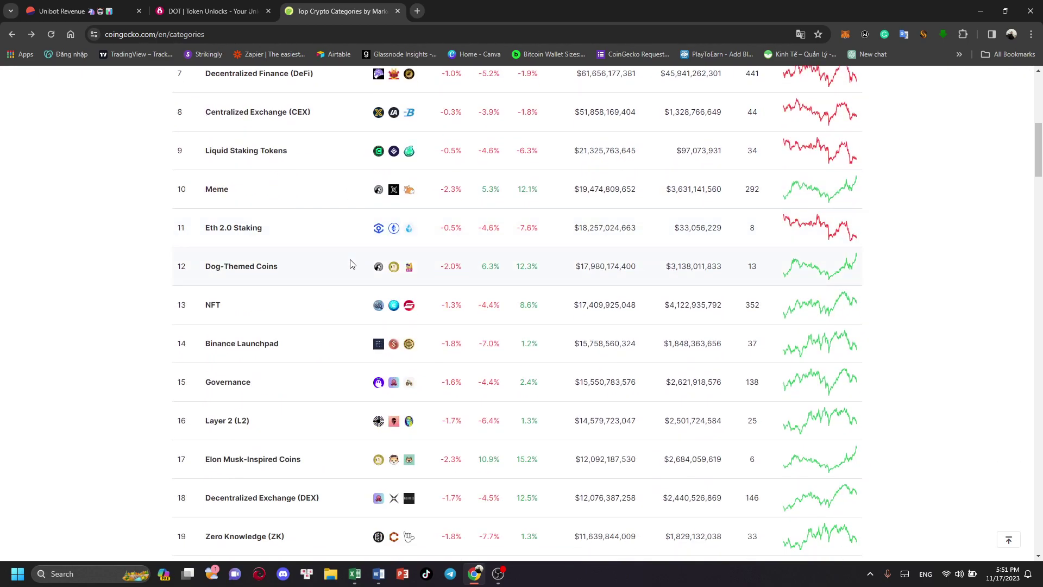
scroll(344, 307, "up", 1)
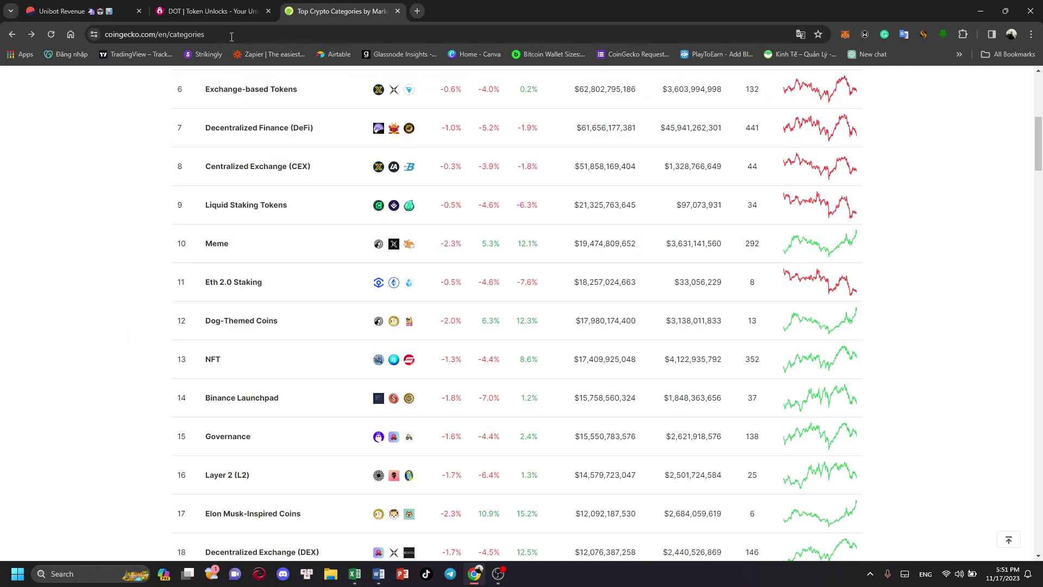
- Switch to the Excel workbook and check the sector list in column A, including the LSD entry
left_click(355, 574)
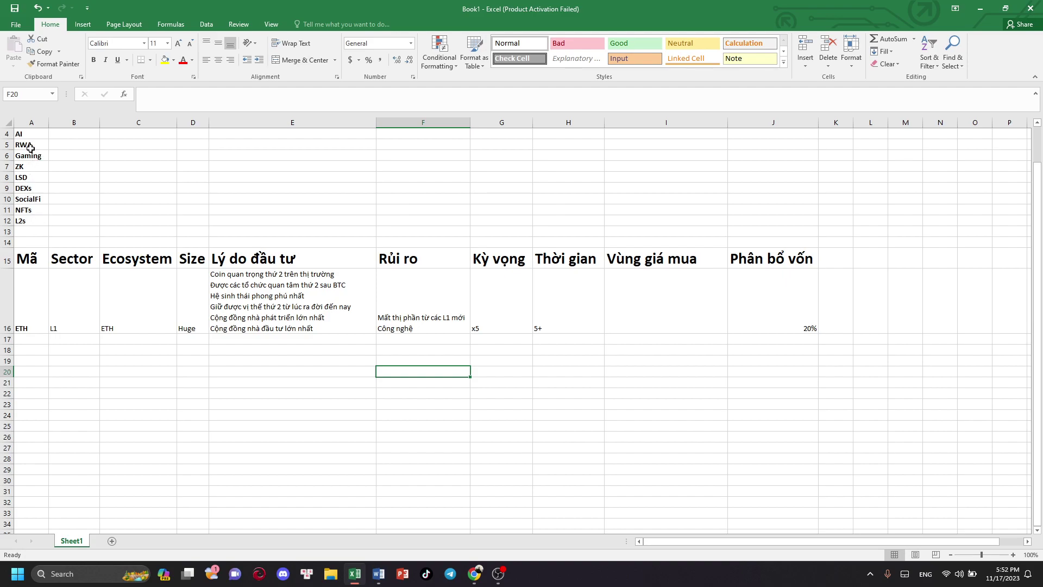
left_click(34, 177)
left_click(110, 191)
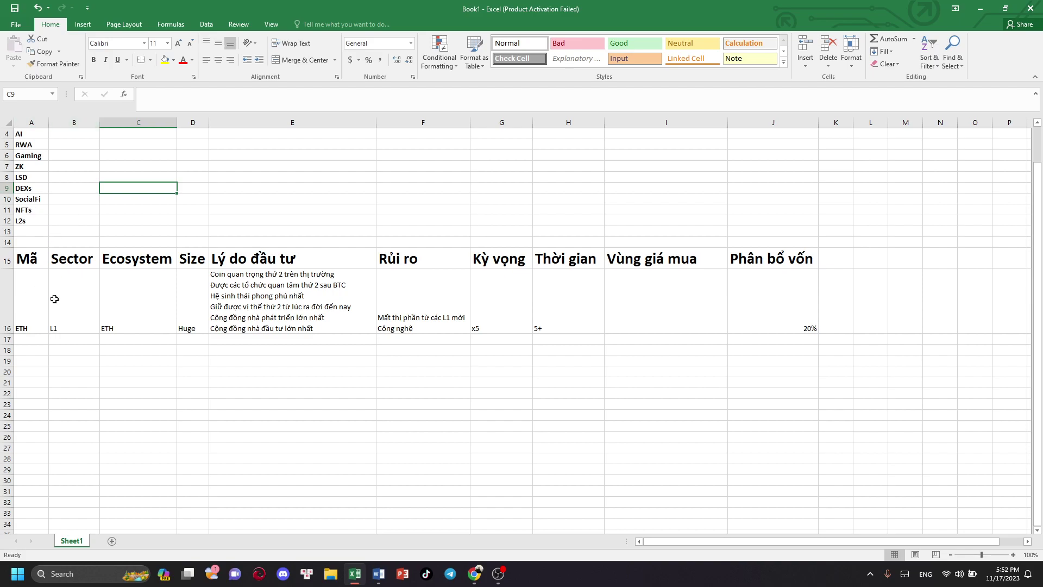
- Switch back to CoinGecko in Chrome, open the Liquid Staking Tokens category and examine its coins
left_click(481, 572)
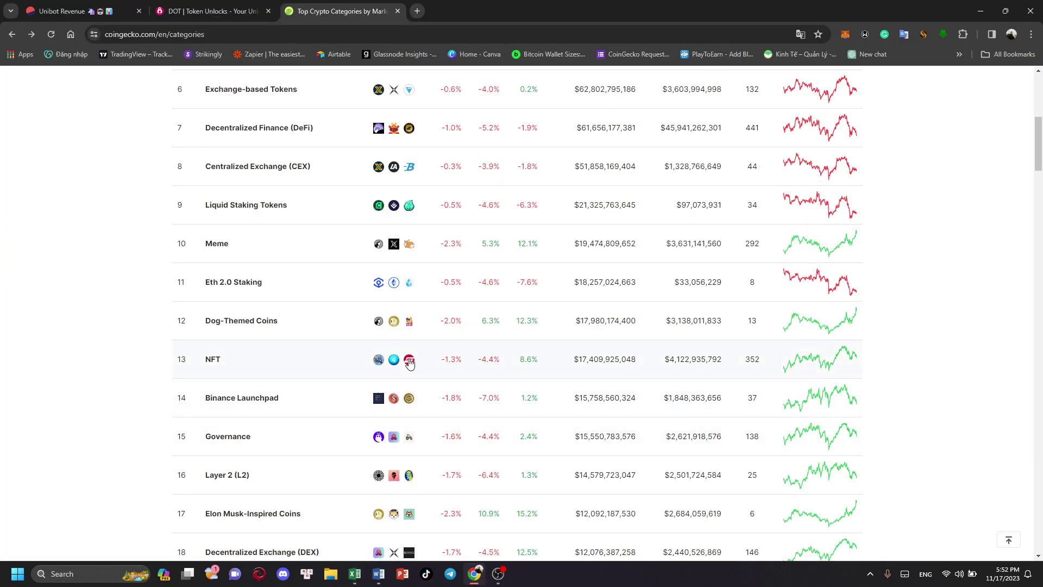
scroll(405, 356, "up", 5)
scroll(337, 400, "down", 2)
scroll(344, 380, "up", 1)
scroll(353, 381, "down", 3)
left_click(256, 320)
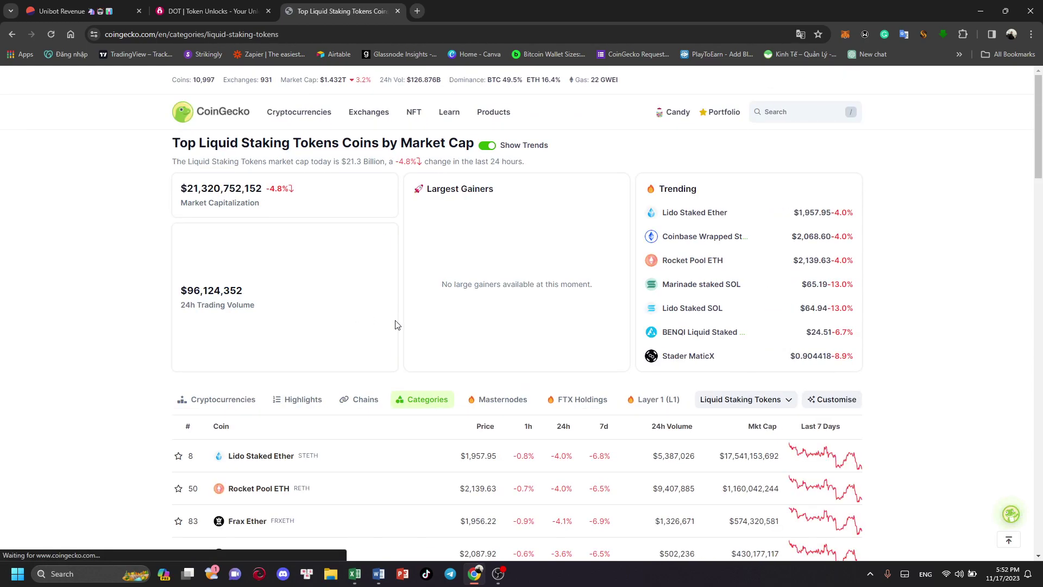
scroll(347, 293, "down", 4)
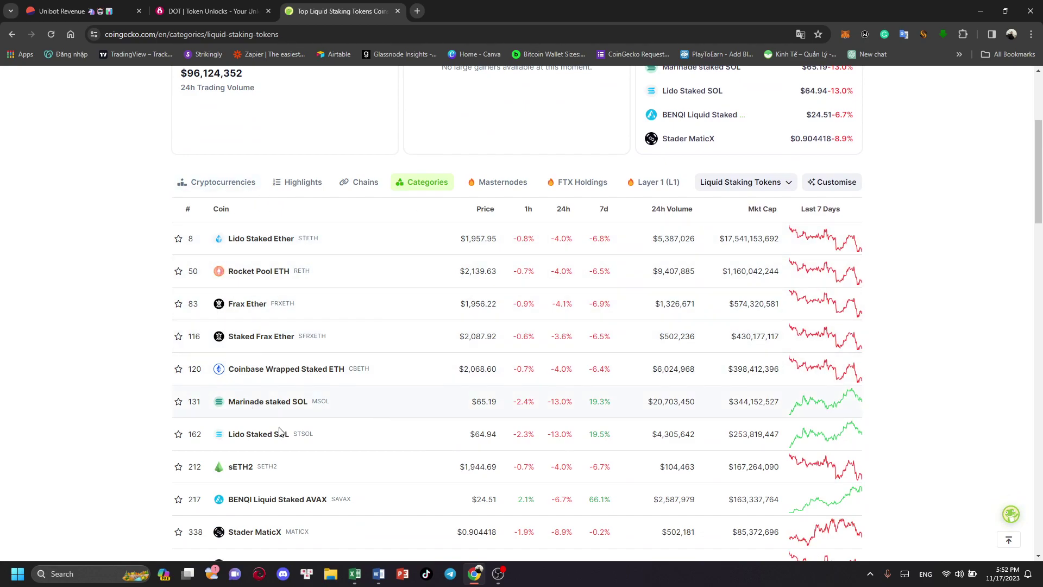
scroll(374, 314, "down", 4)
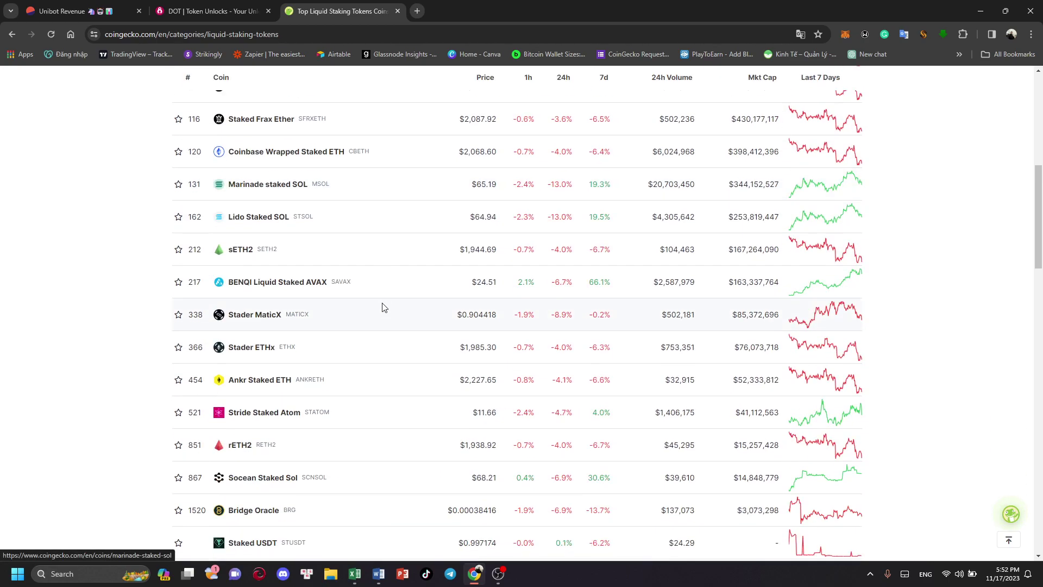
- Return from Liquid Staking Tokens to the category list, open the Meme category and examine its coins
scroll(423, 386, "up", 6)
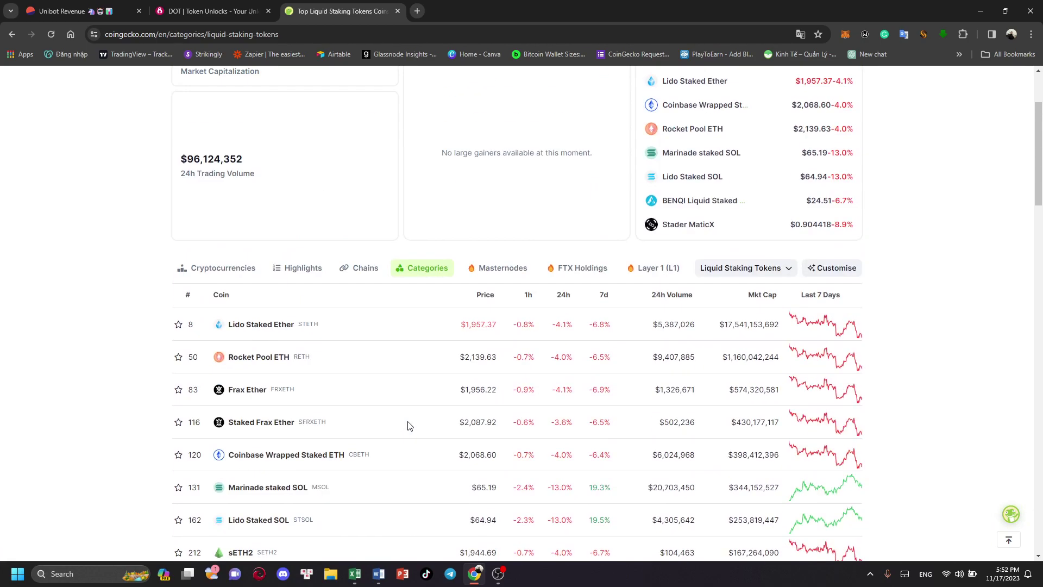
left_click(13, 35)
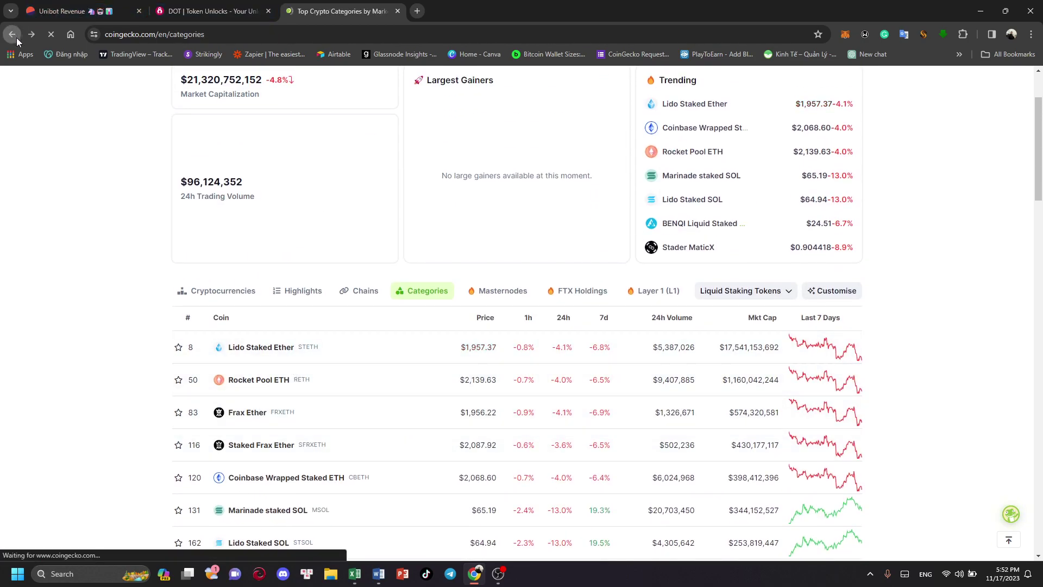
left_click(217, 359)
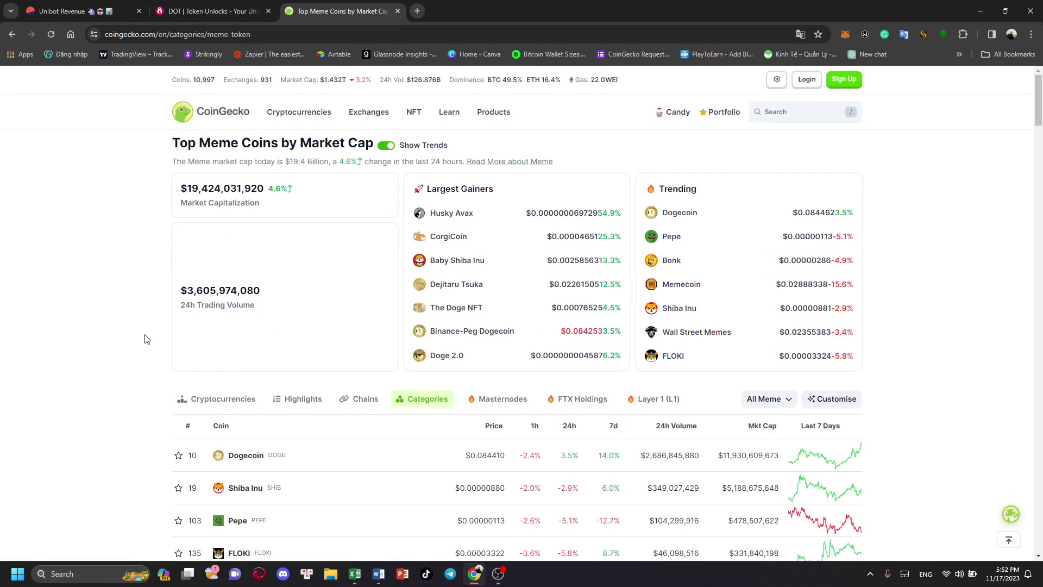
scroll(145, 339, "down", 2)
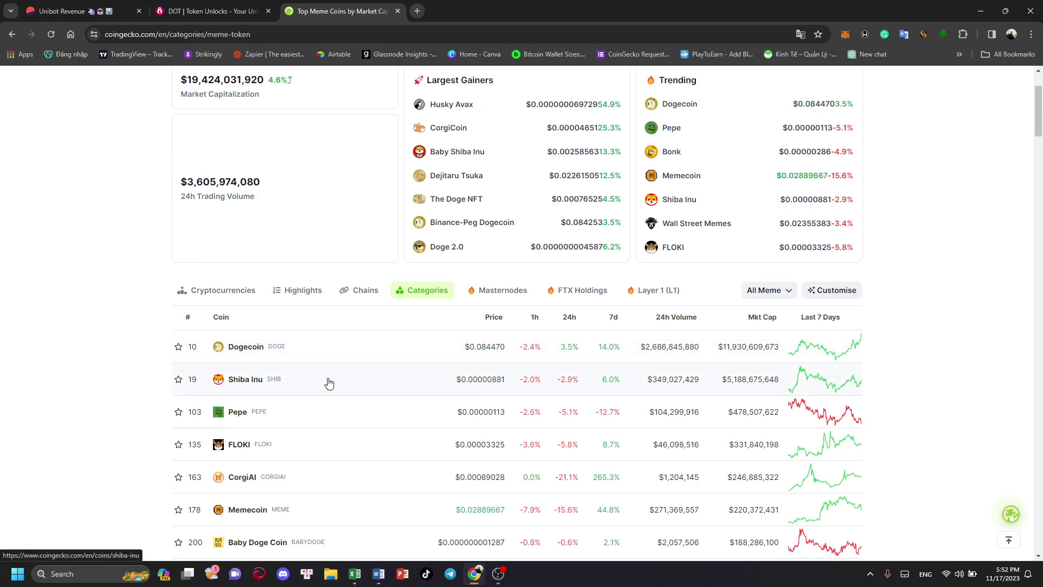
scroll(328, 382, "down", 2)
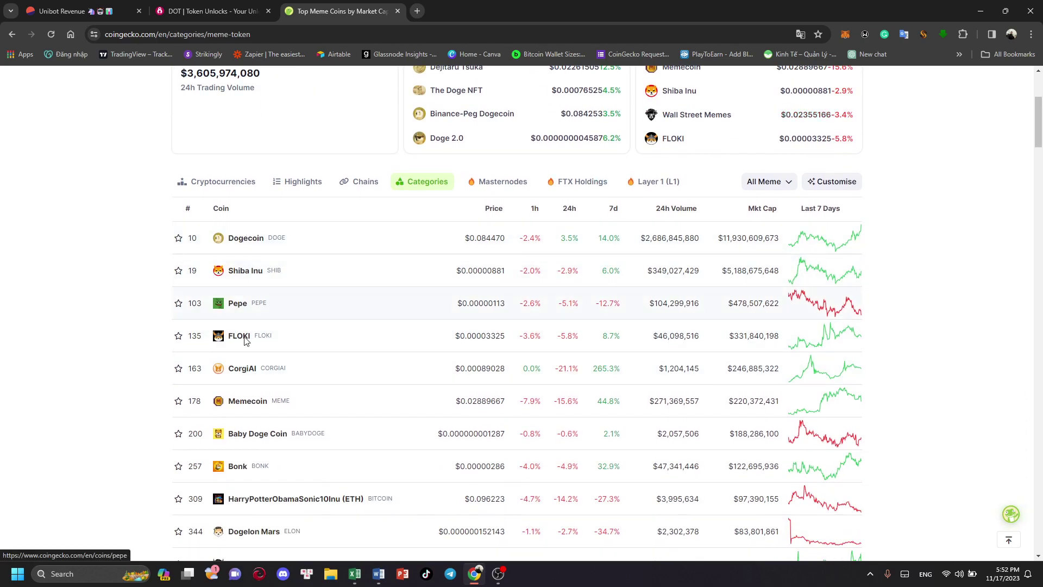
scroll(302, 277, "down", 5)
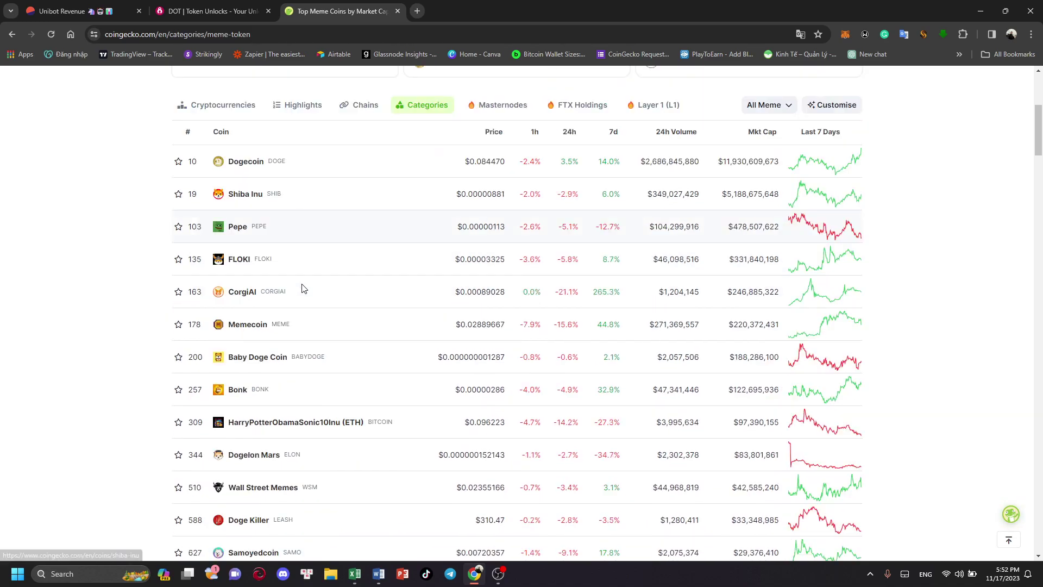
scroll(303, 260, "down", 10)
scroll(331, 331, "up", 12)
scroll(336, 331, "up", 5)
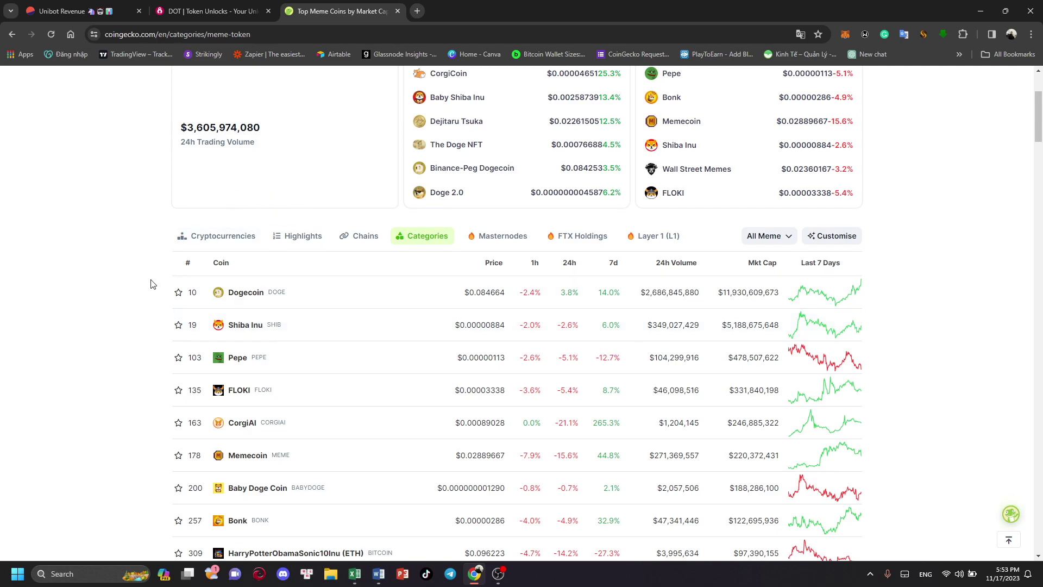
scroll(154, 274, "up", 3)
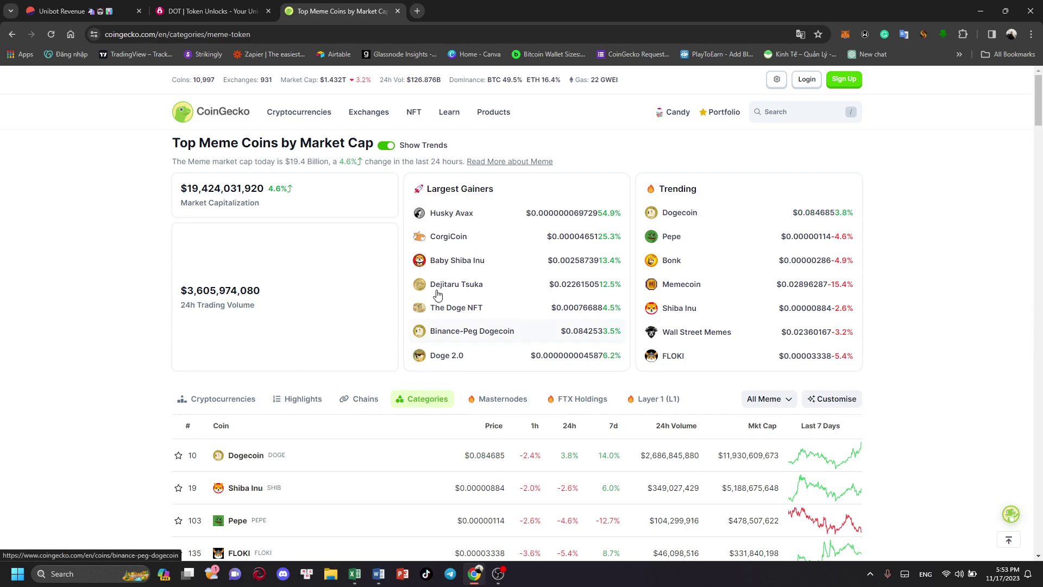
- Open CoinMarketCap in a new browser tab and go to its cryptocurrency categories page
left_click(418, 10)
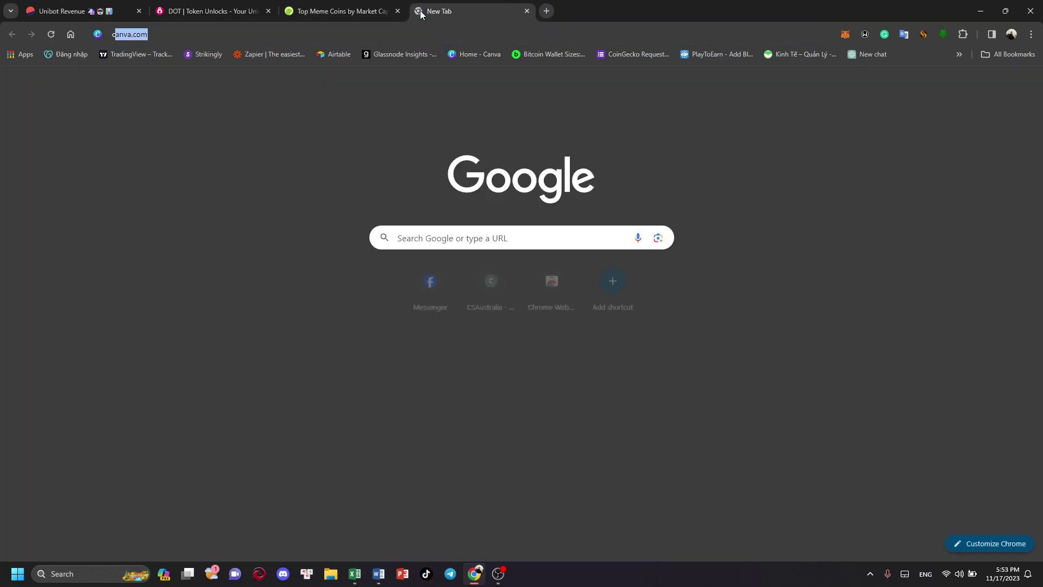
type("coinma")
key("Return")
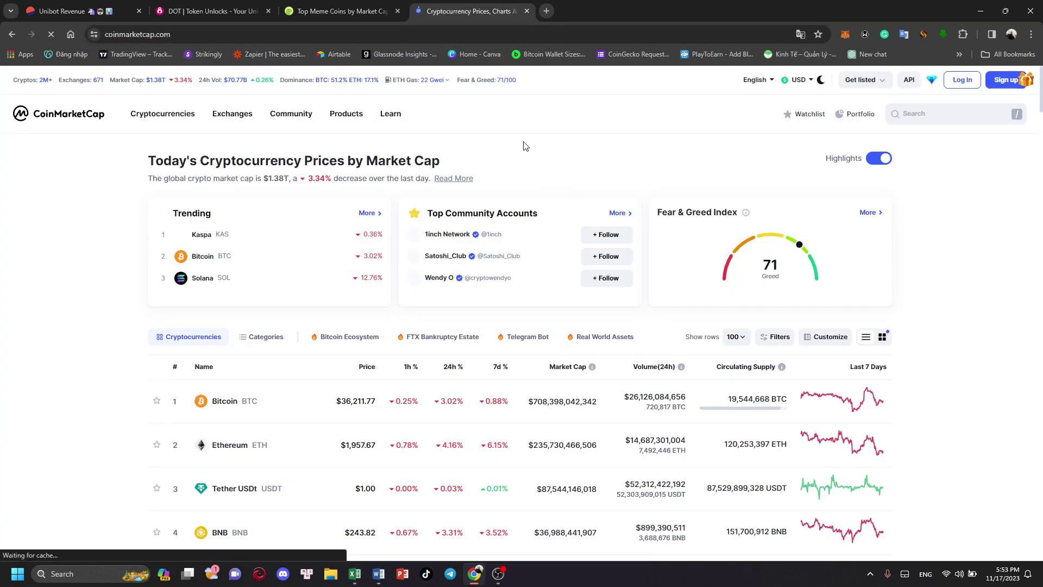
mouse_move(155, 121)
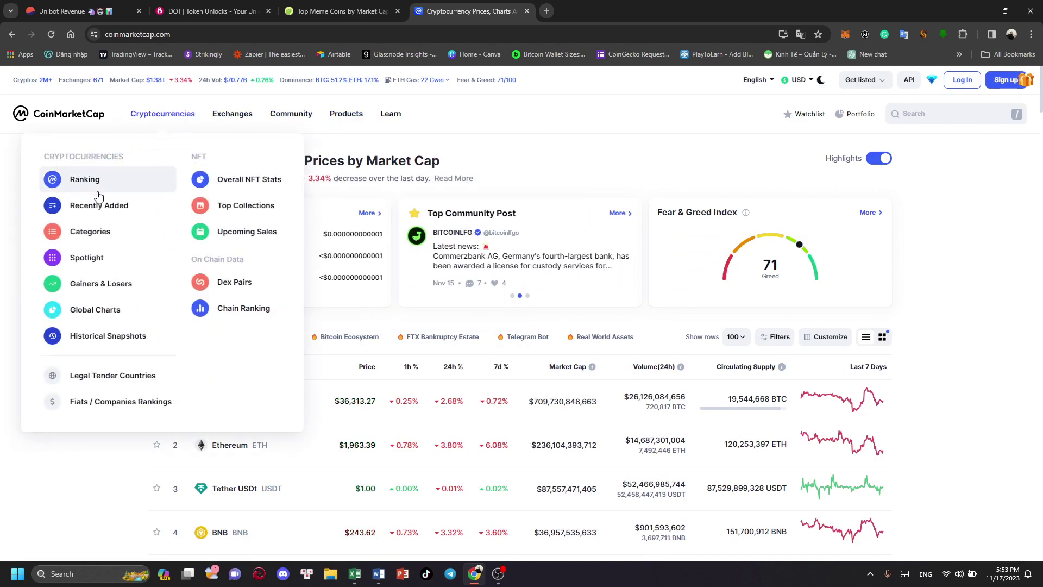
left_click(90, 234)
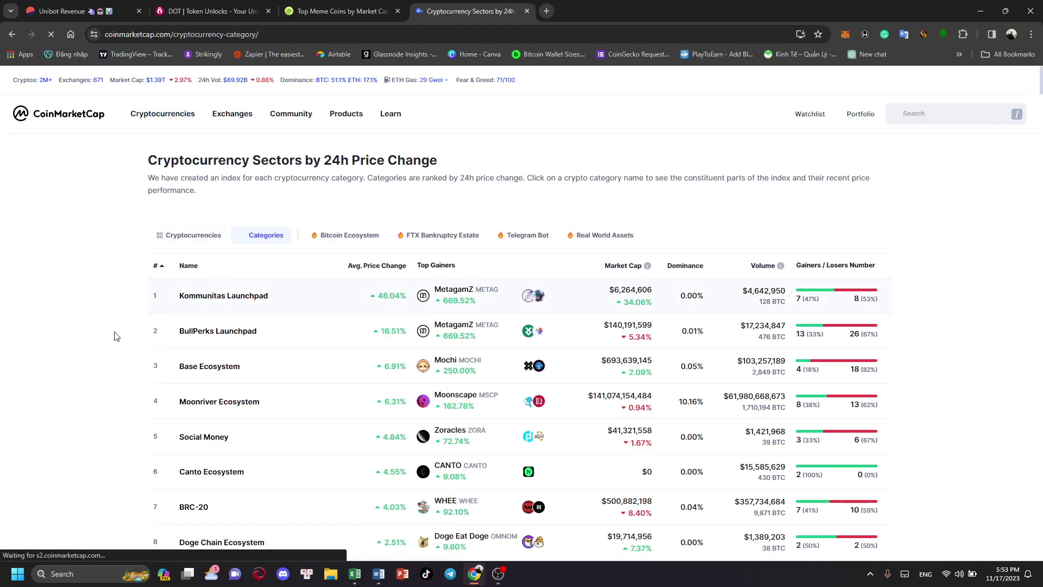
- Browse the ranked CoinMarketCap categories down to Oracles, then open that category and examine its tokens
scroll(116, 334, "down", 3)
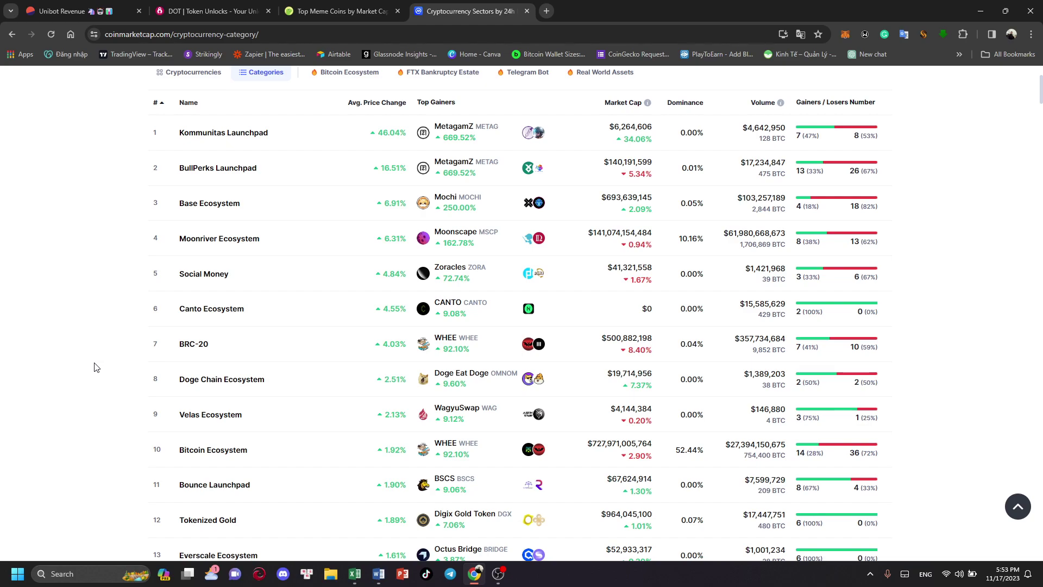
scroll(95, 367, "down", 2)
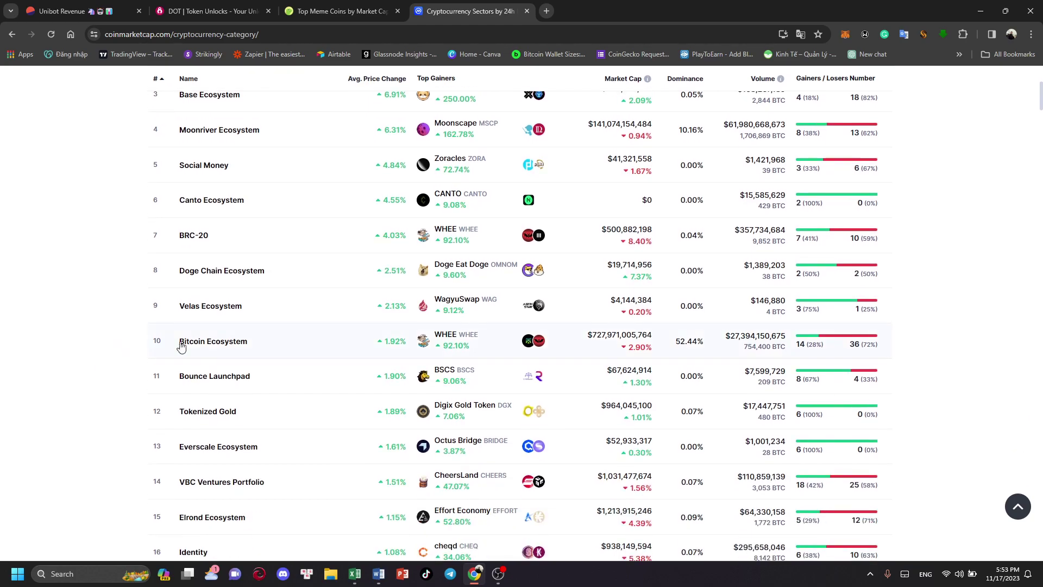
scroll(269, 352, "down", 3)
scroll(270, 354, "down", 2)
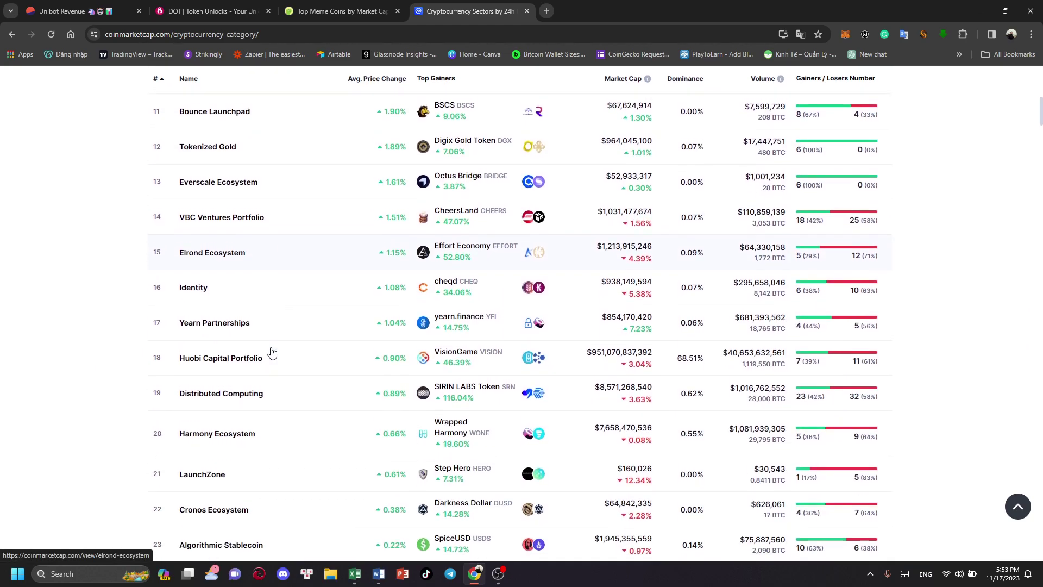
scroll(270, 354, "up", 3)
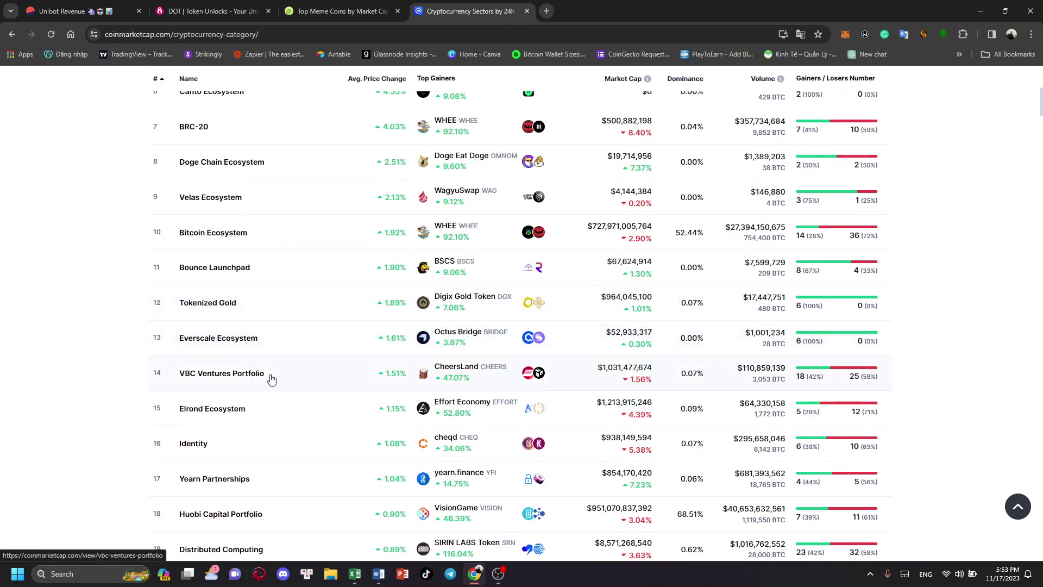
scroll(296, 377, "down", 5)
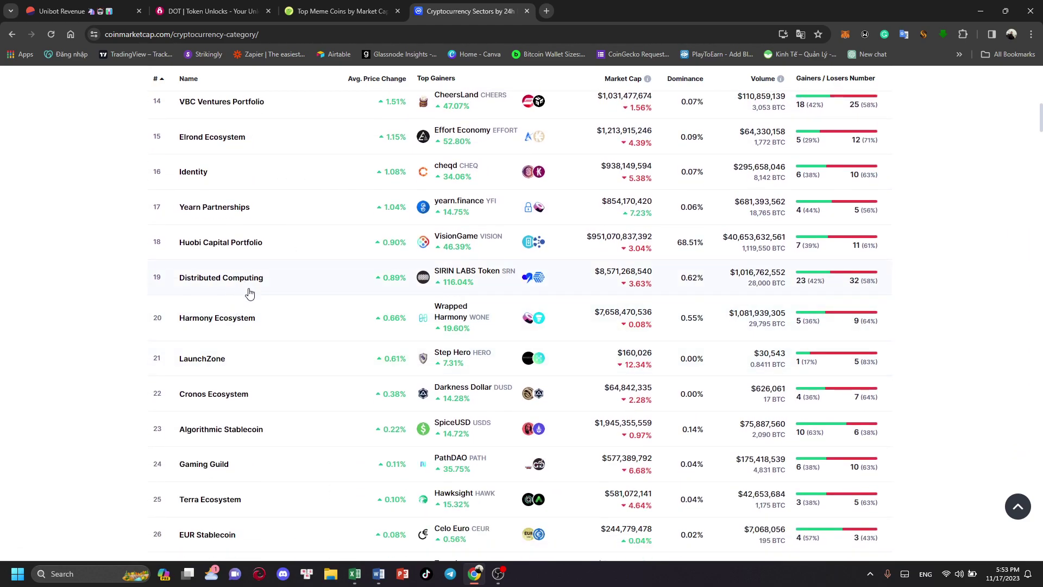
scroll(261, 297, "down", 3)
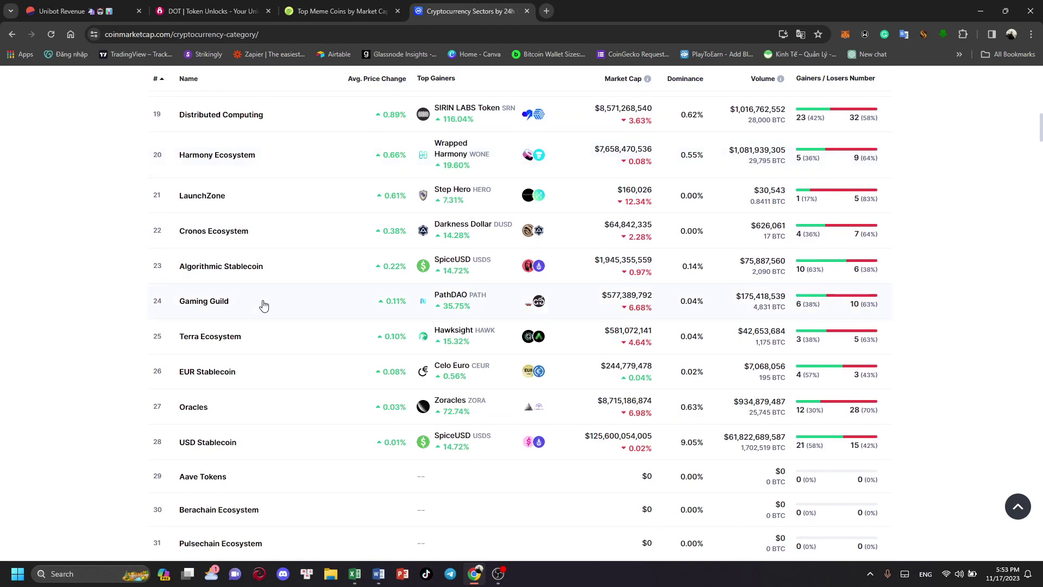
scroll(266, 316, "down", 2)
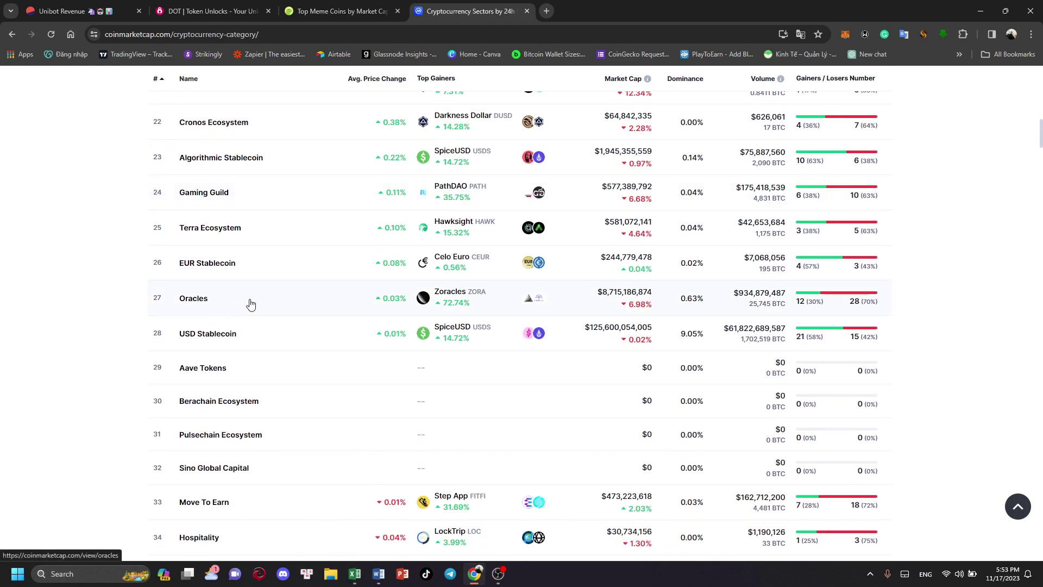
left_click(200, 298)
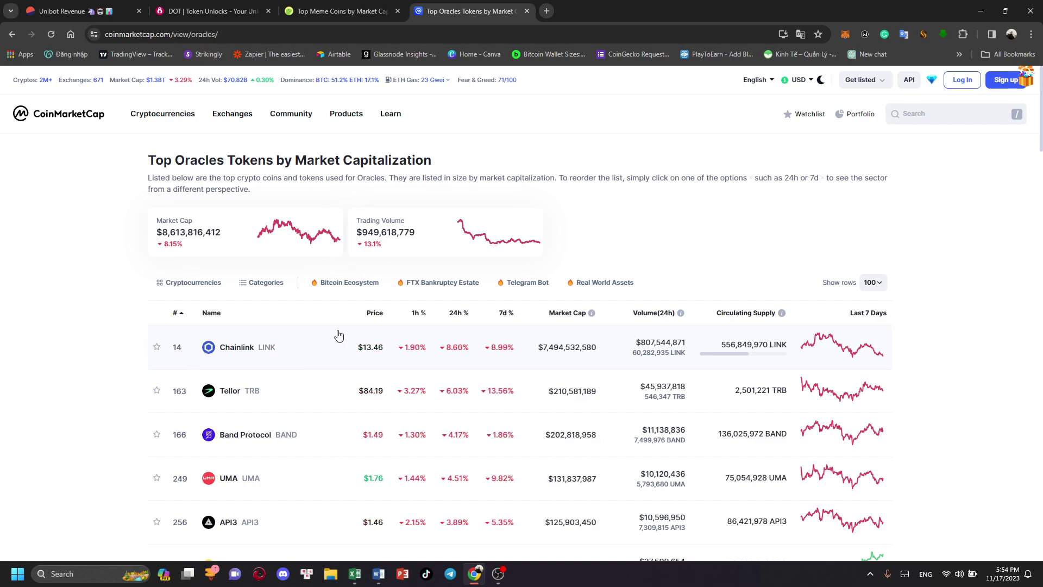
scroll(337, 337, "down", 3)
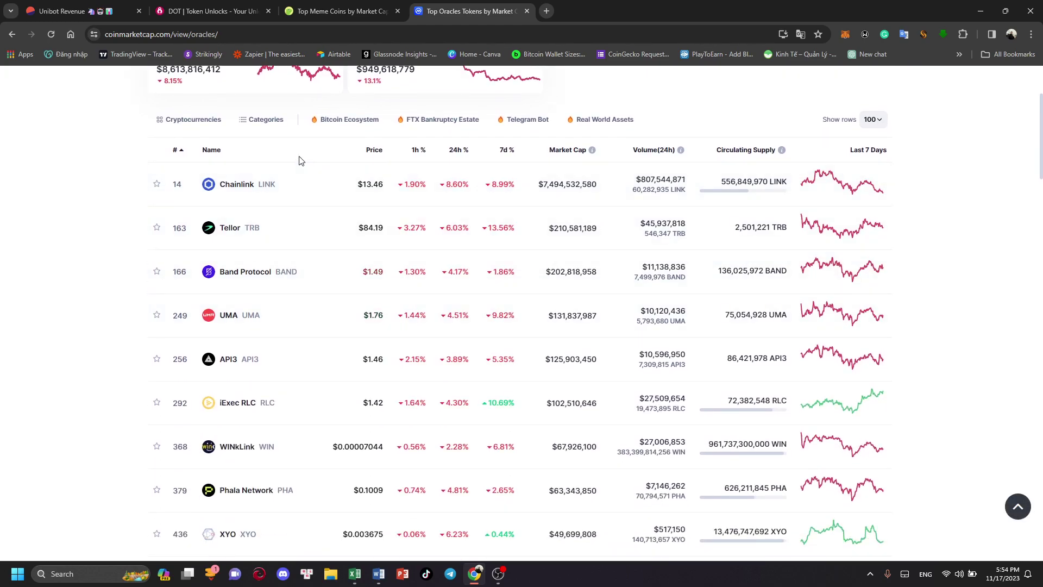
- Switch to the Excel workbook and review the Sector heading and the ETH row's investment reasons in the portfolio table
left_click(356, 575)
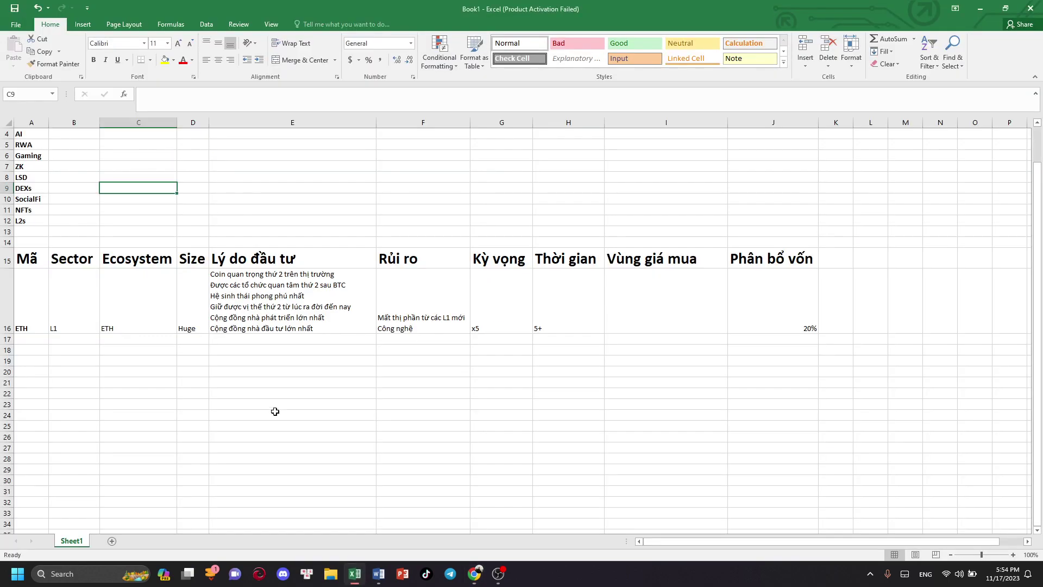
left_click(72, 262)
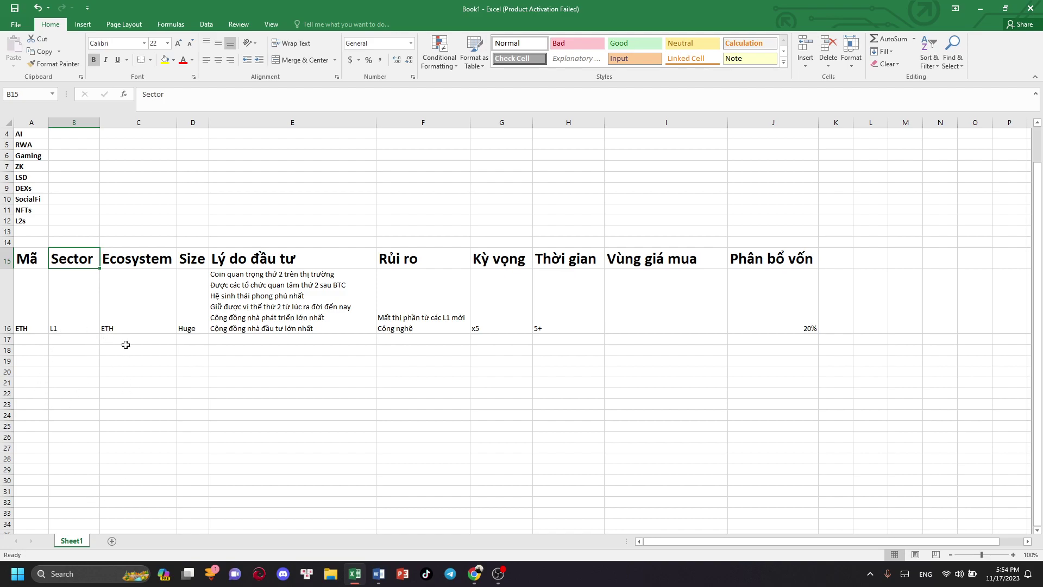
scroll(192, 348, "down", 2)
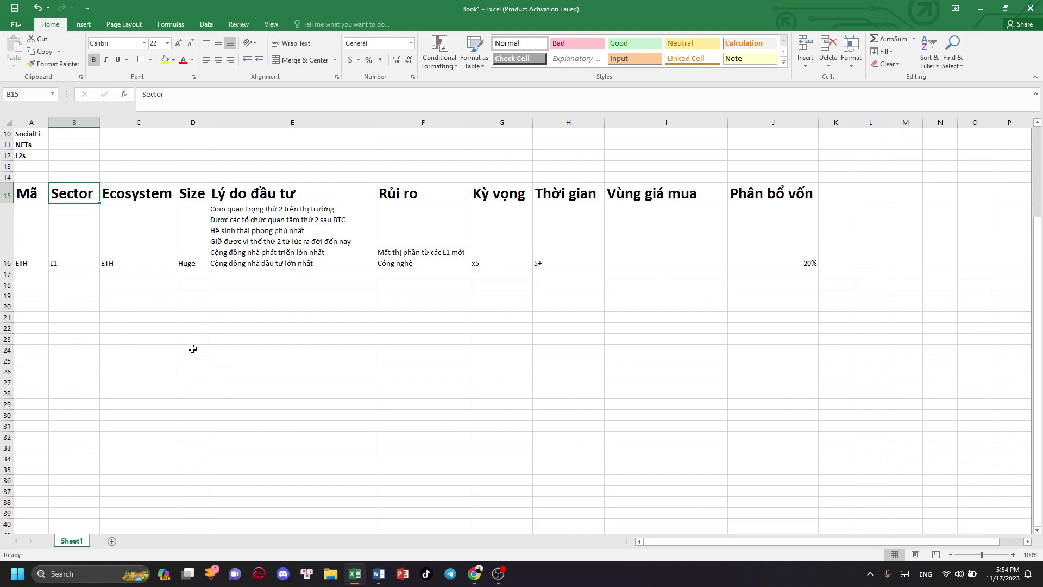
left_click(309, 235)
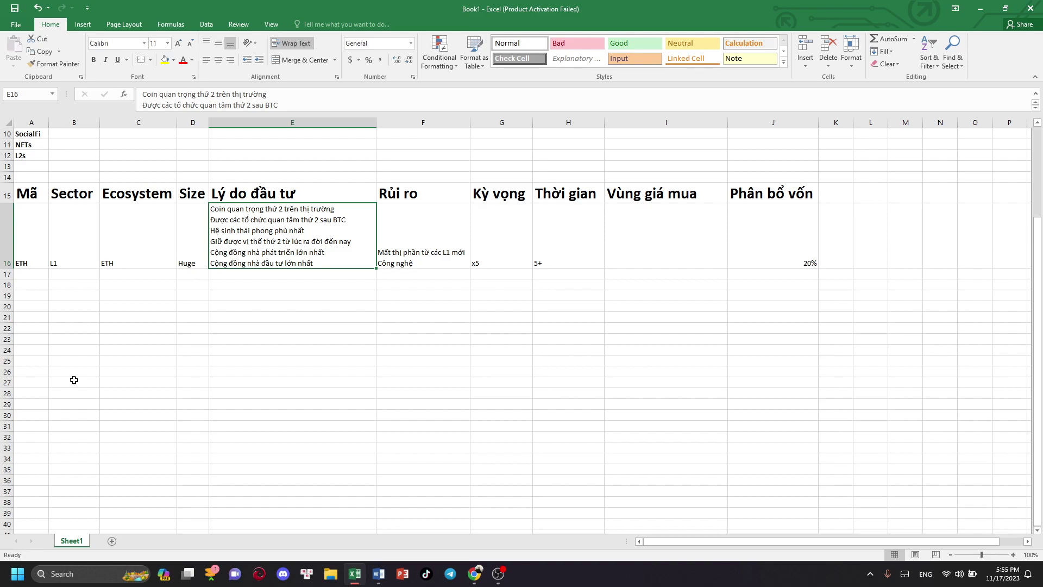
scroll(115, 281, "up", 3)
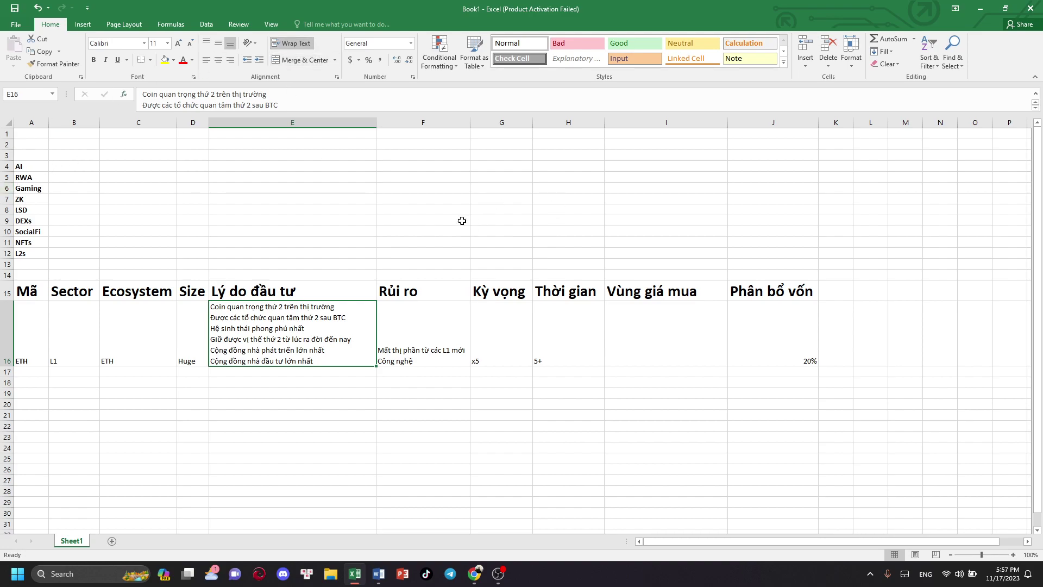
- Enter 20% in cell F5 above the portfolio table
left_click(400, 178)
type("20")
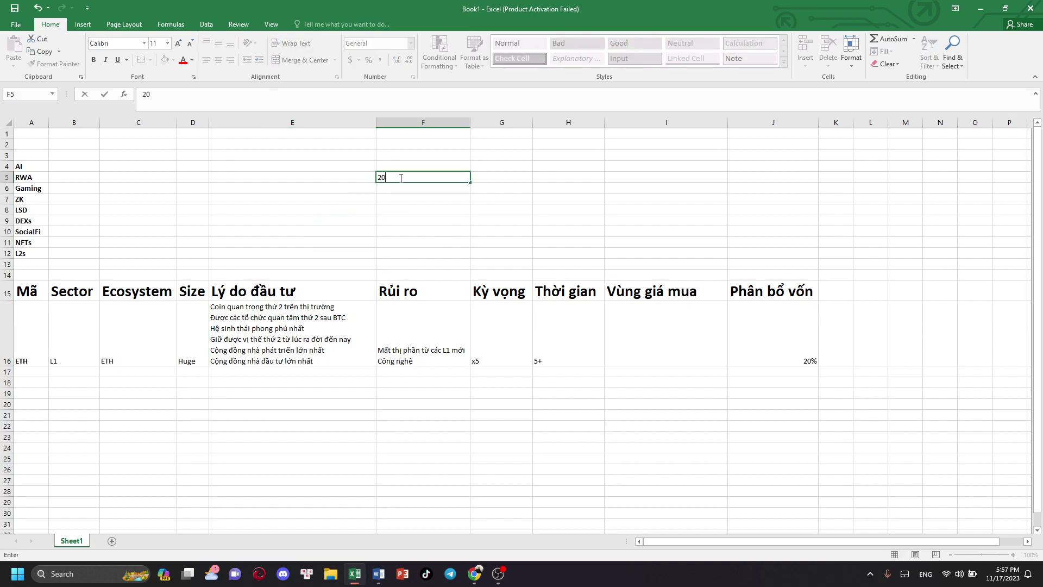
type("%")
- Try to bold and enlarge the 20% entry in cell F5
left_click_drag(437, 182, 347, 170)
key("ctrl+b")
left_click(179, 44)
left_click(178, 43)
left_click(178, 43)
left_click(178, 43)
left_click(178, 44)
- Make the 20% in cell F5 bold at font size 72 and widen column F to fit it
left_click(510, 168)
left_click(454, 180)
double_click(460, 175)
left_click(449, 201)
left_click(455, 168)
left_click(453, 177)
key("ctrl+b")
left_click(179, 43)
left_click(179, 43)
left_click(180, 44)
left_click(179, 43)
left_click(179, 43)
left_click(179, 43)
left_click(179, 44)
left_click(179, 44)
left_click(179, 44)
left_click(180, 43)
left_click(179, 43)
left_click(179, 43)
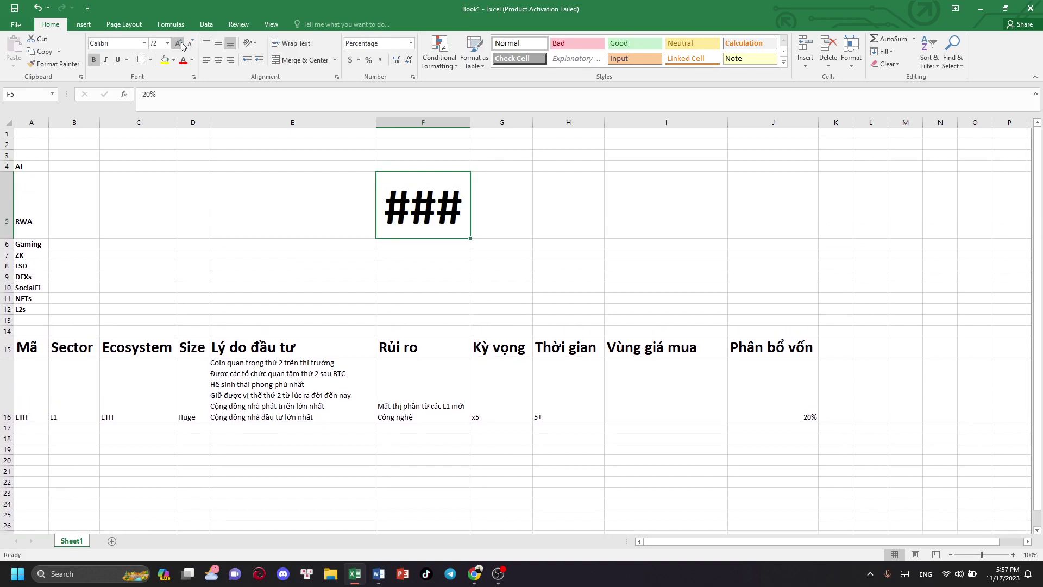
left_click_drag(470, 123, 493, 123)
- Enter "2024 coin" in cell G5, beside the 20% figure
double_click(517, 202)
type("2024 coin")
key("Return")
- Make the "2024 coin" text in cell G5 bold at font size 72
left_click(518, 203)
key("ctrl+b")
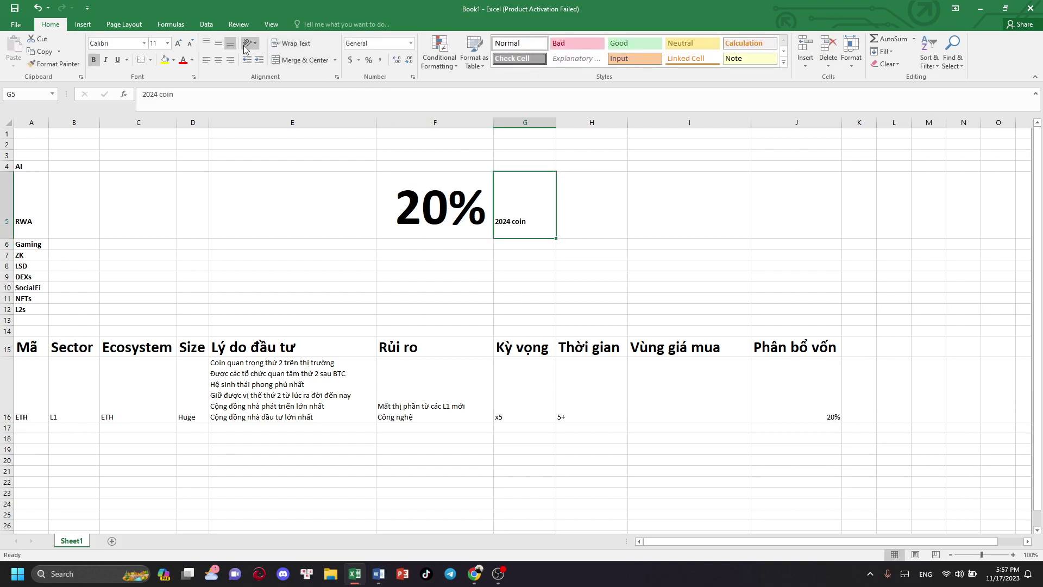
left_click(178, 43)
left_click(178, 44)
left_click(178, 43)
left_click(178, 43)
left_click(178, 44)
left_click(178, 44)
left_click(178, 44)
left_click(178, 43)
left_click(178, 43)
left_click(178, 43)
left_click(178, 43)
left_click(177, 43)
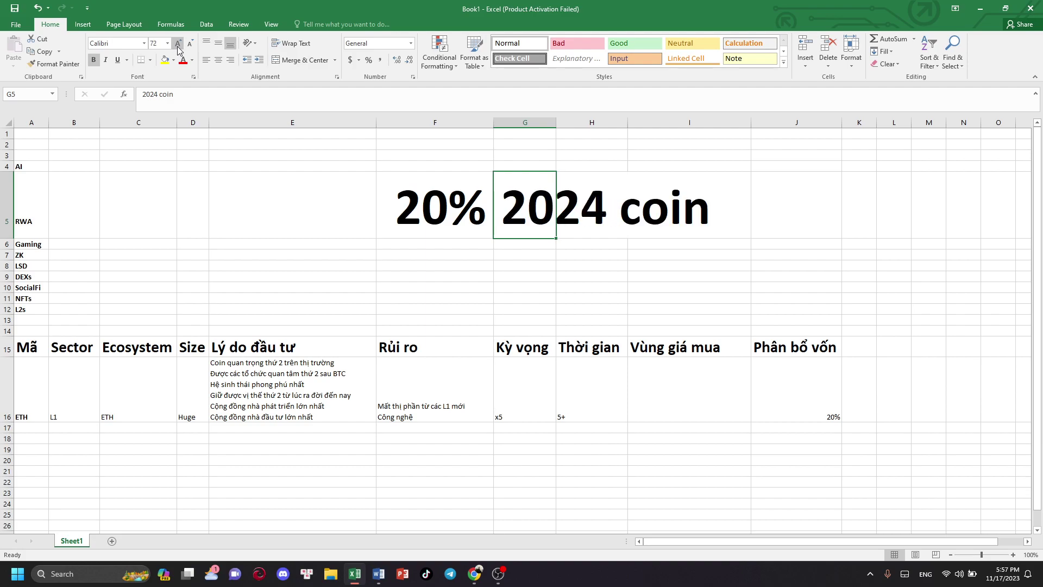
left_click(594, 260)
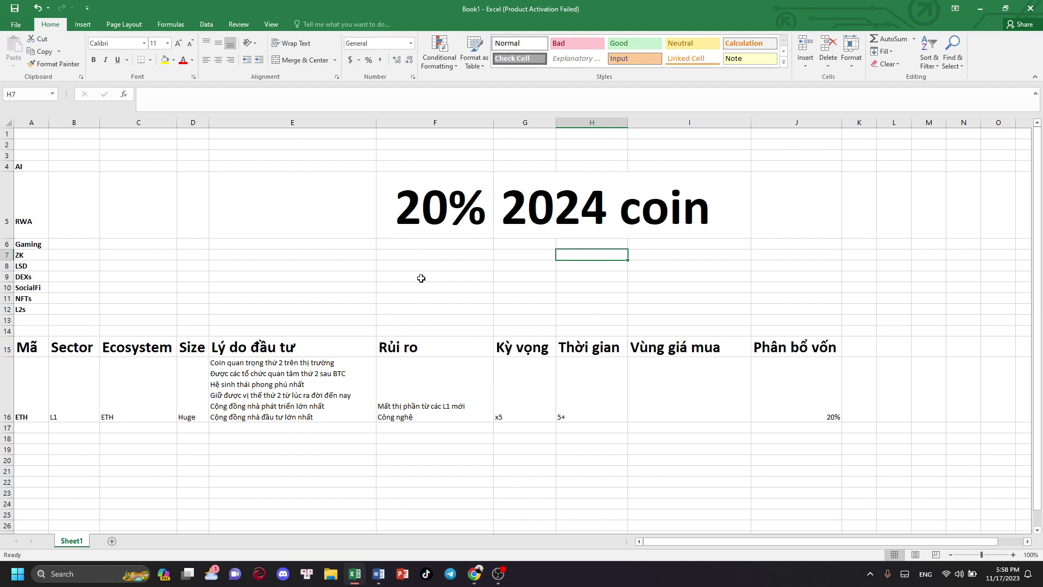
- Check the ETH row's capital allocation and expected return cells, then switch back to the CoinMarketCap Oracles list in Chrome
left_click(815, 383)
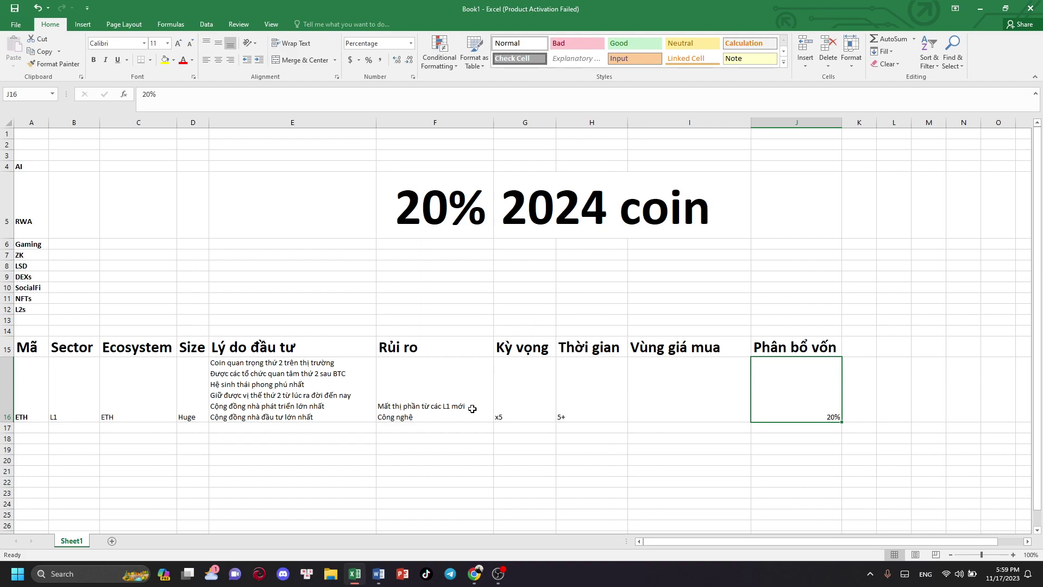
scroll(370, 418, "down", 2)
scroll(368, 414, "up", 1)
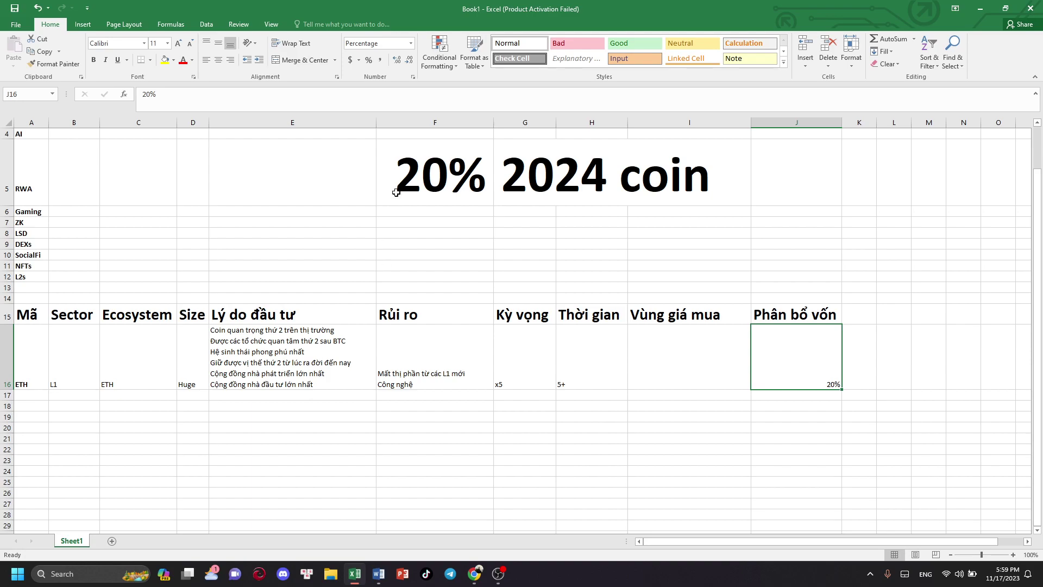
left_click(521, 352)
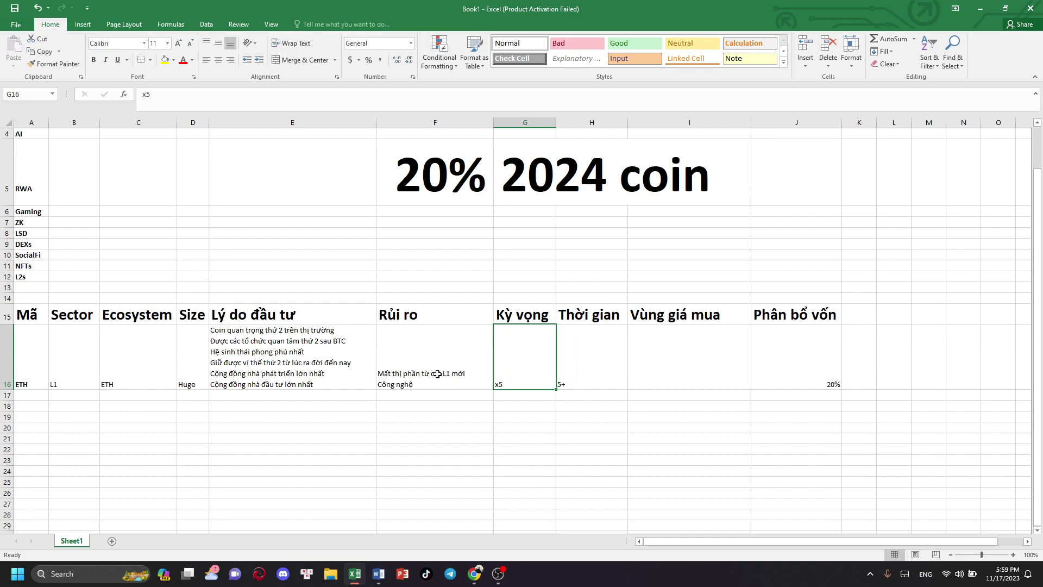
left_click(475, 575)
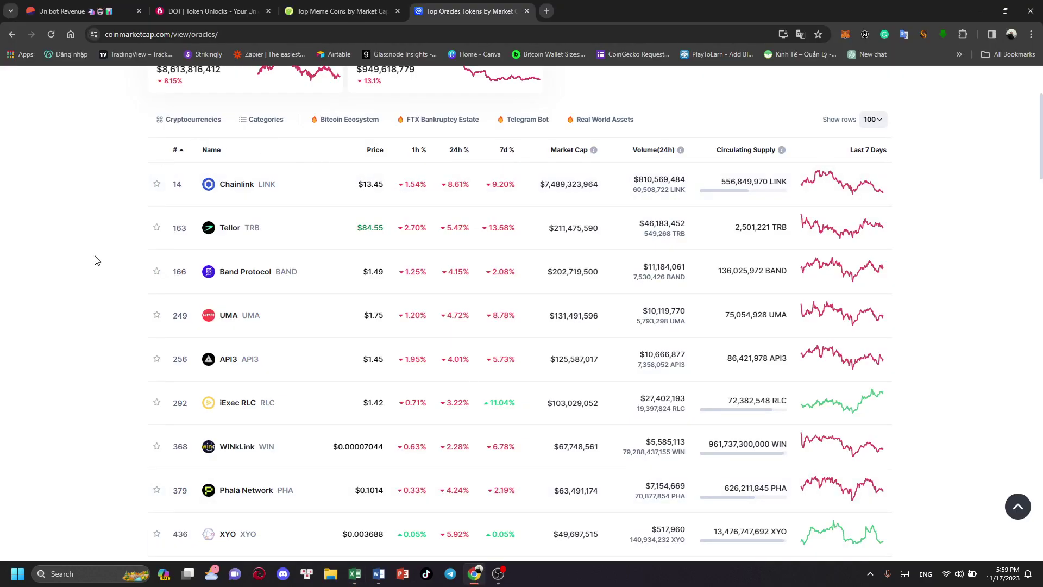
scroll(111, 326, "up", 3)
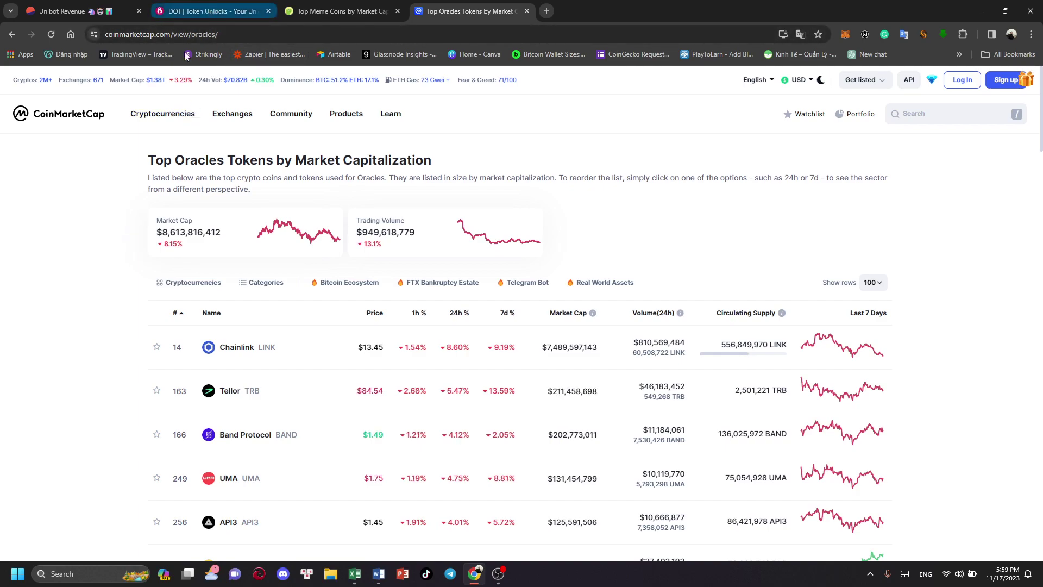
mouse_move(163, 113)
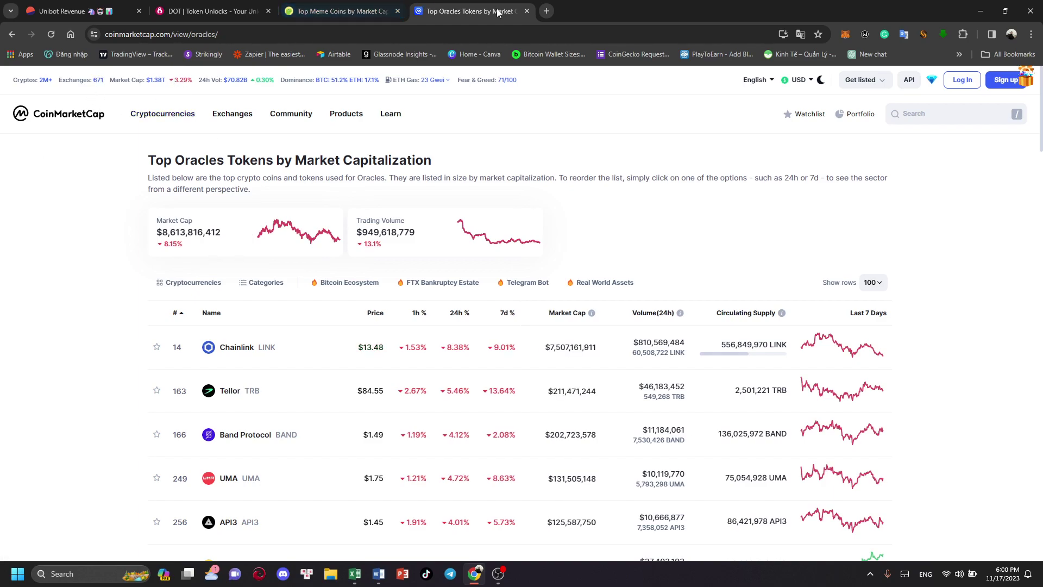
left_click(547, 11)
type("tr")
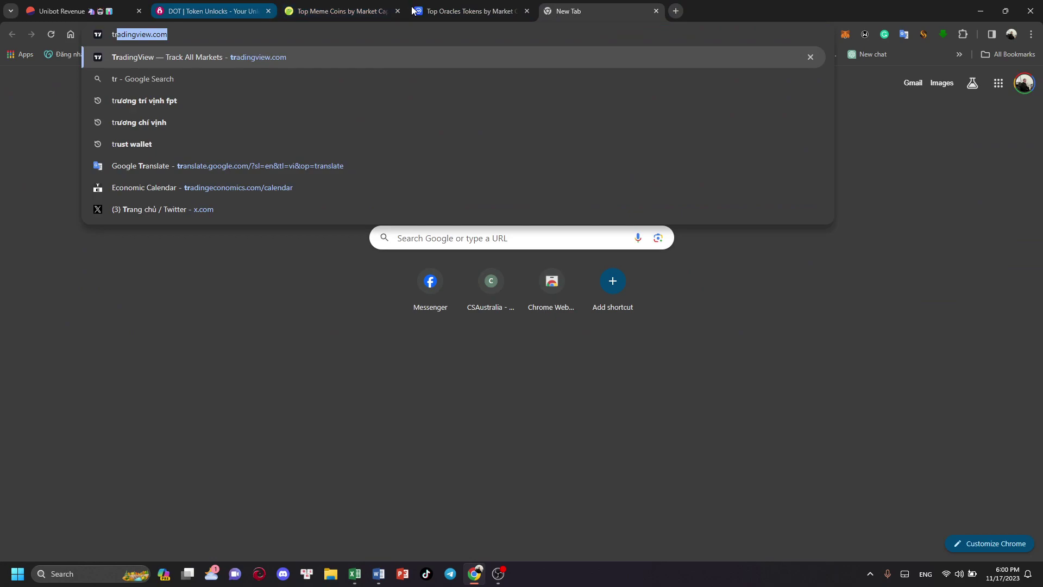
left_click(478, 10)
- Open Chainlink from the Oracles list and show its market cap chart for the entire history
left_click(270, 350)
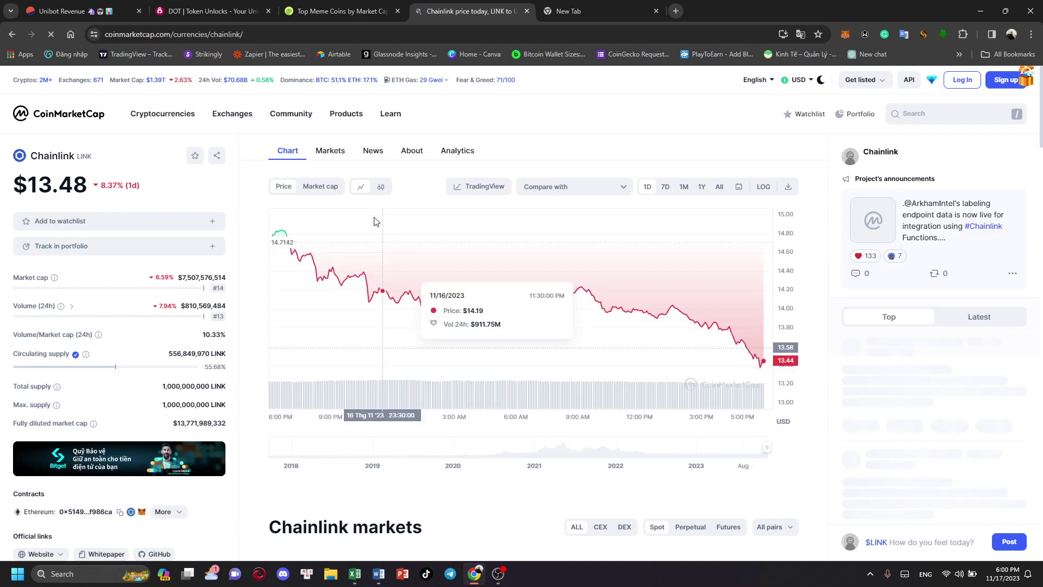
left_click(323, 188)
left_click(723, 189)
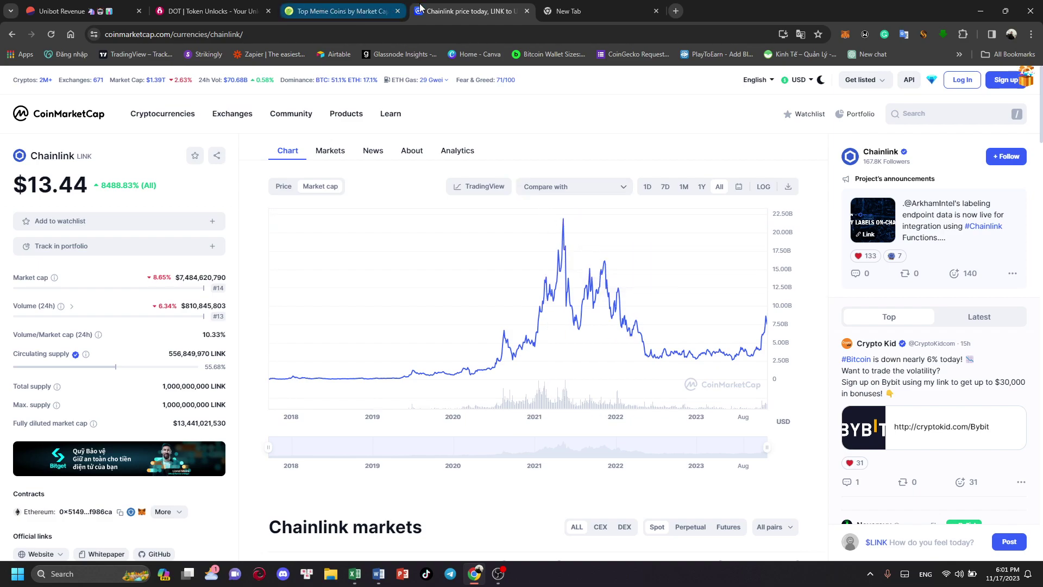
- Return to the Oracles list, open Tellor's page and examine its circulating supply
left_click(12, 34)
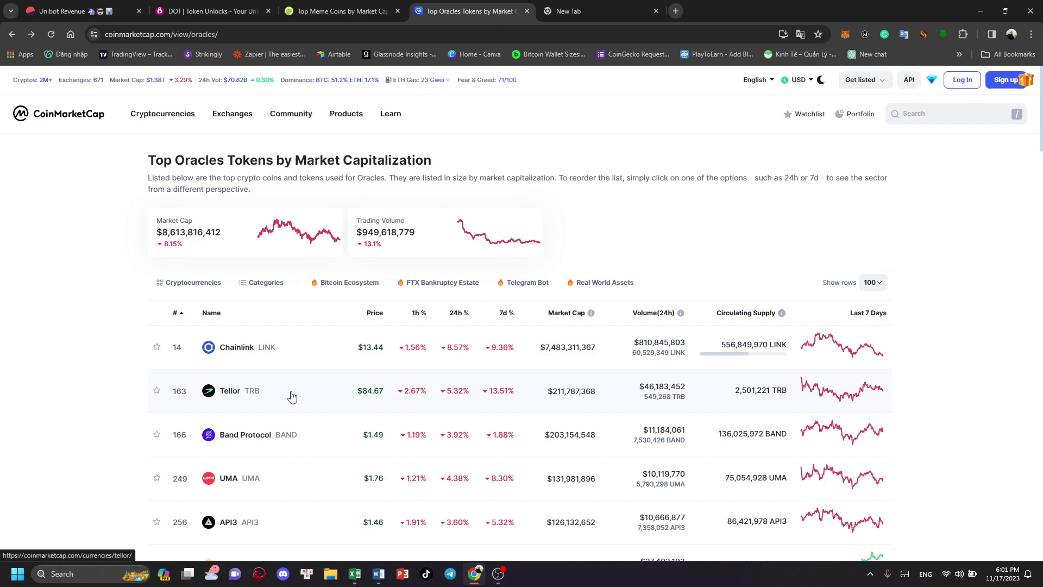
left_click(258, 396)
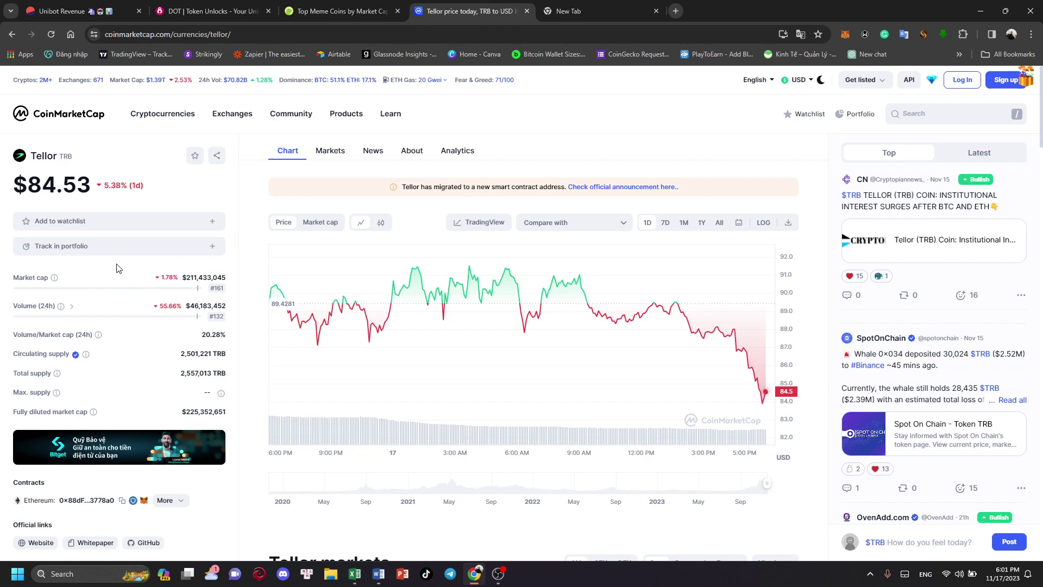
left_click(199, 9)
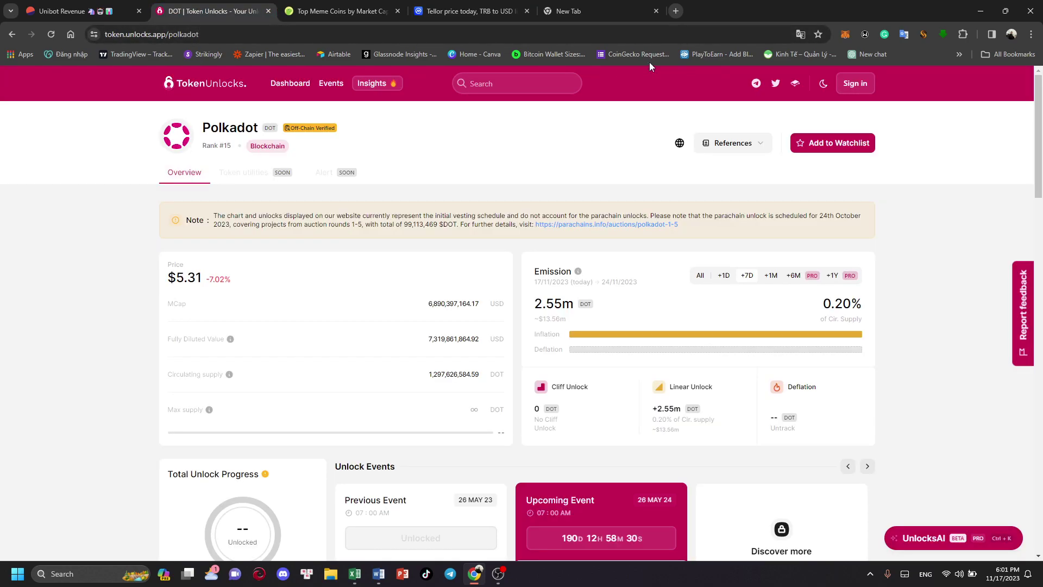
left_click(457, 8)
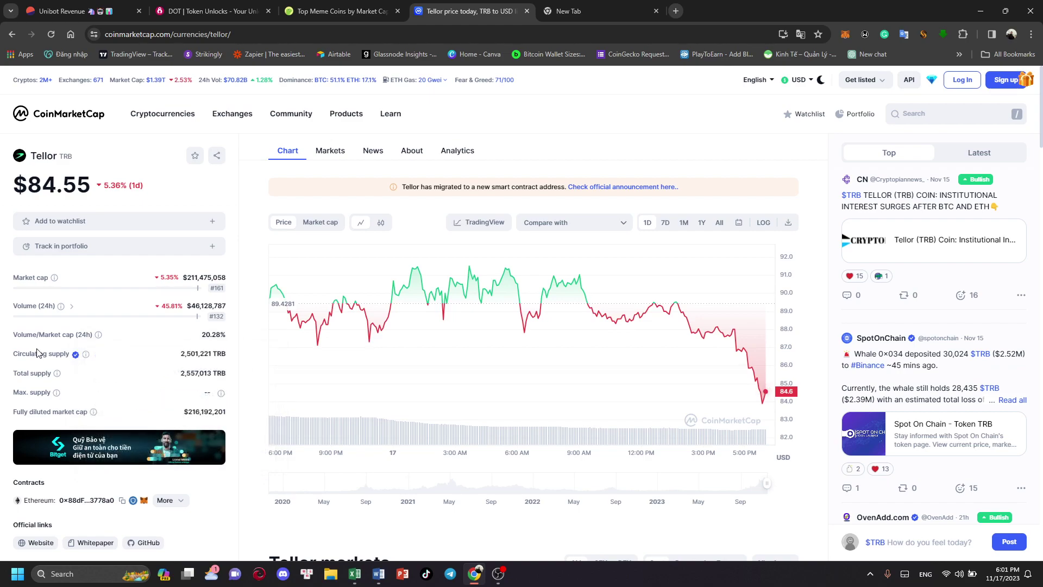
left_click_drag(179, 359, 228, 361)
left_click(196, 361)
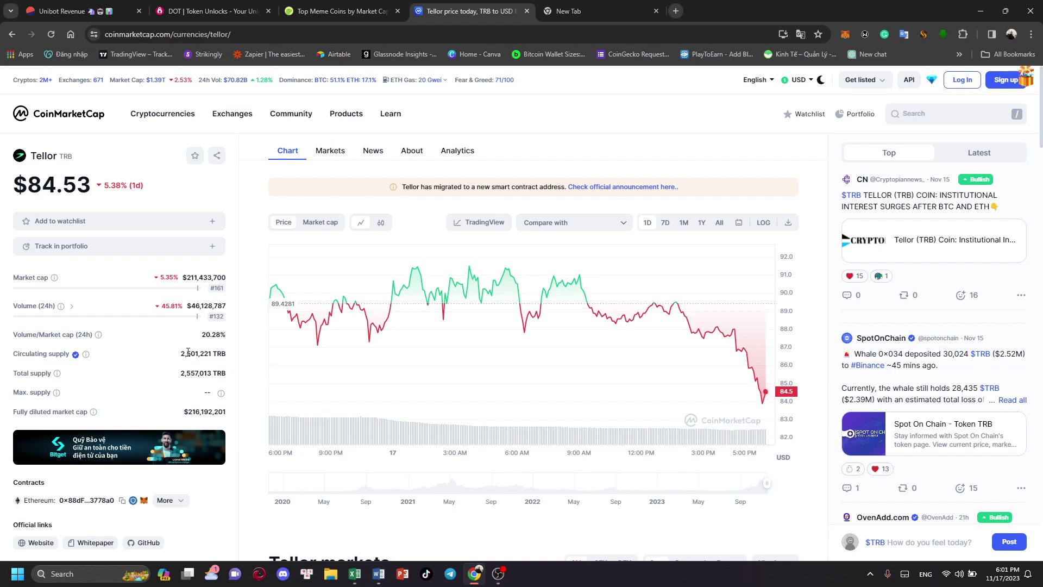
- Search Token Unlocks for Tellor's unlock schedule using the ticker "trb"
left_click(216, 10)
left_click(495, 82)
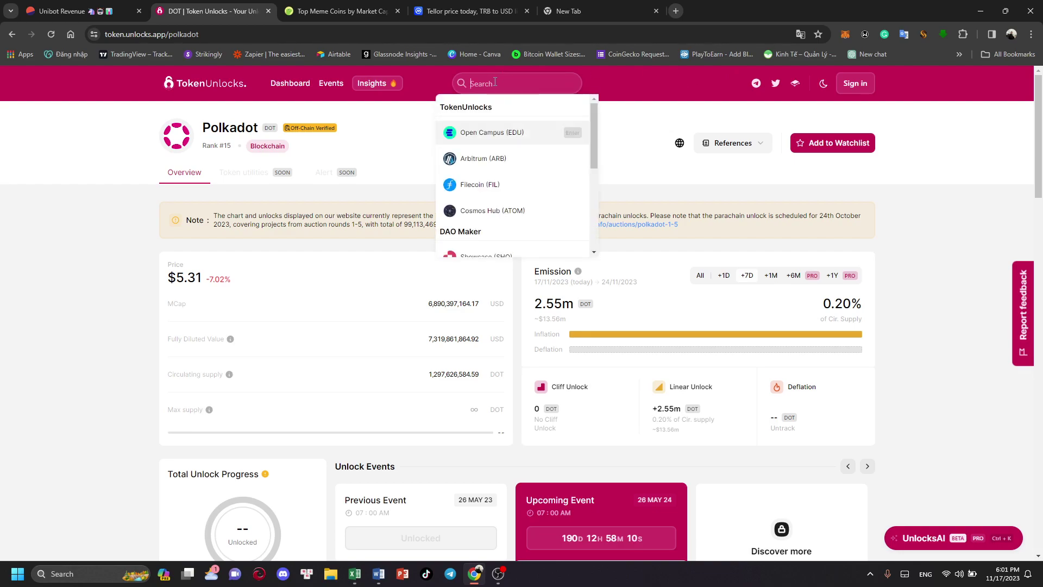
type("tr")
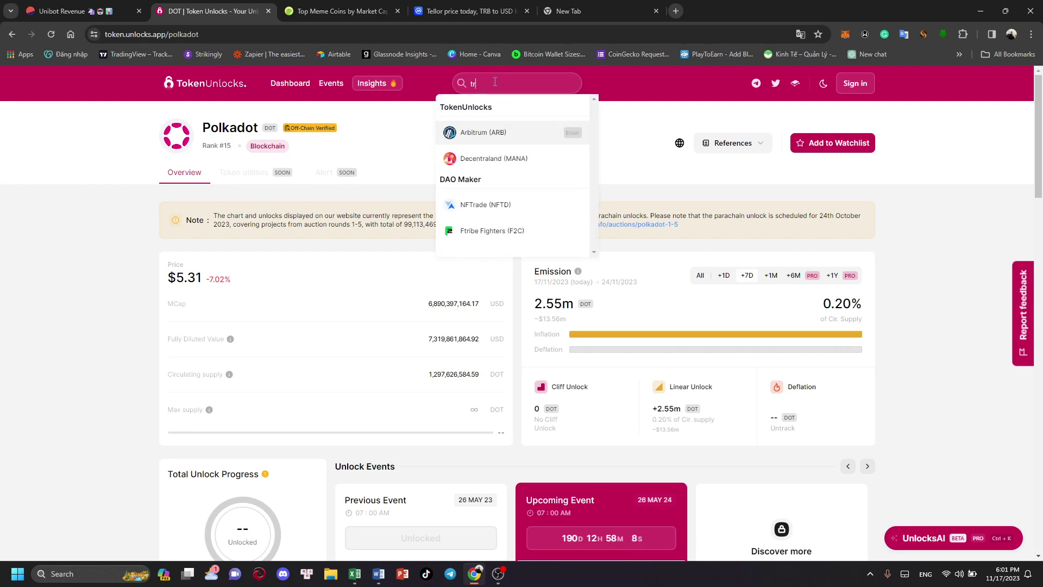
type("b")
key("BackSpace")
key("BackSpace")
key("BackSpace")
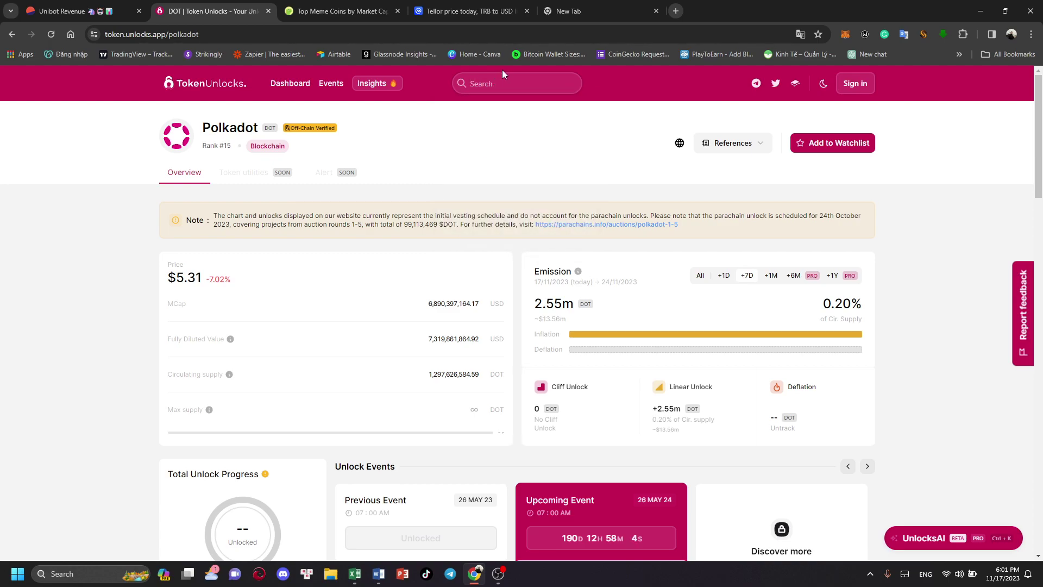
left_click(499, 83)
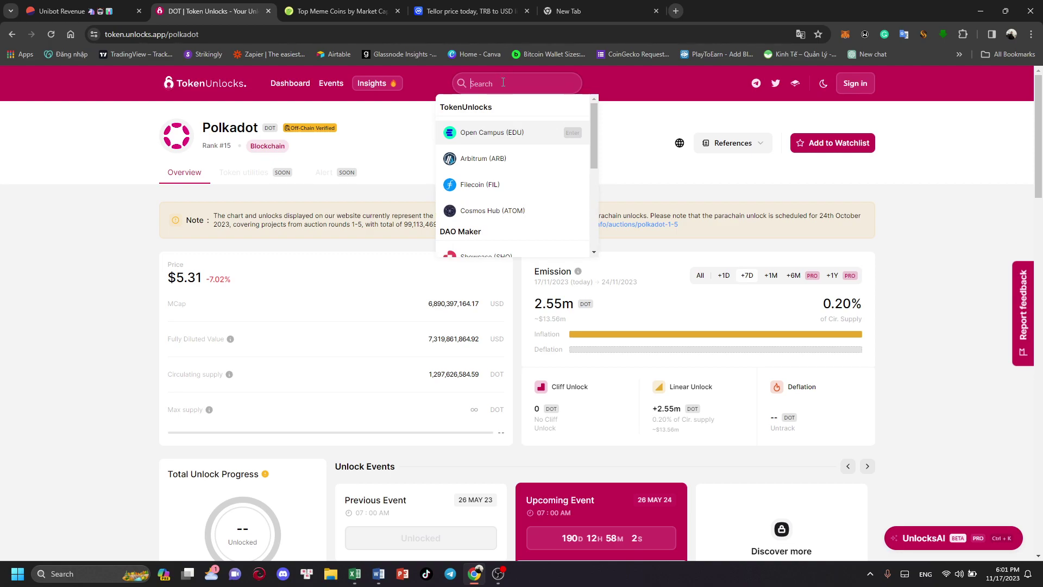
type("trb")
key("BackSpace")
key("BackSpace")
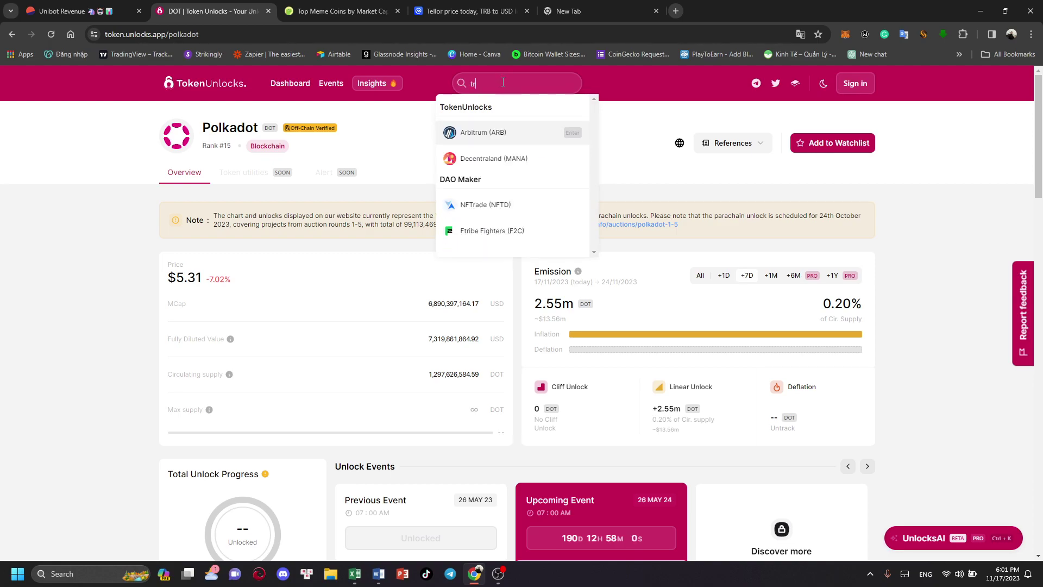
- Go back to Tellor's CoinMarketCap page and examine its total supply, circulating supply and market cap figures
left_click(466, 7)
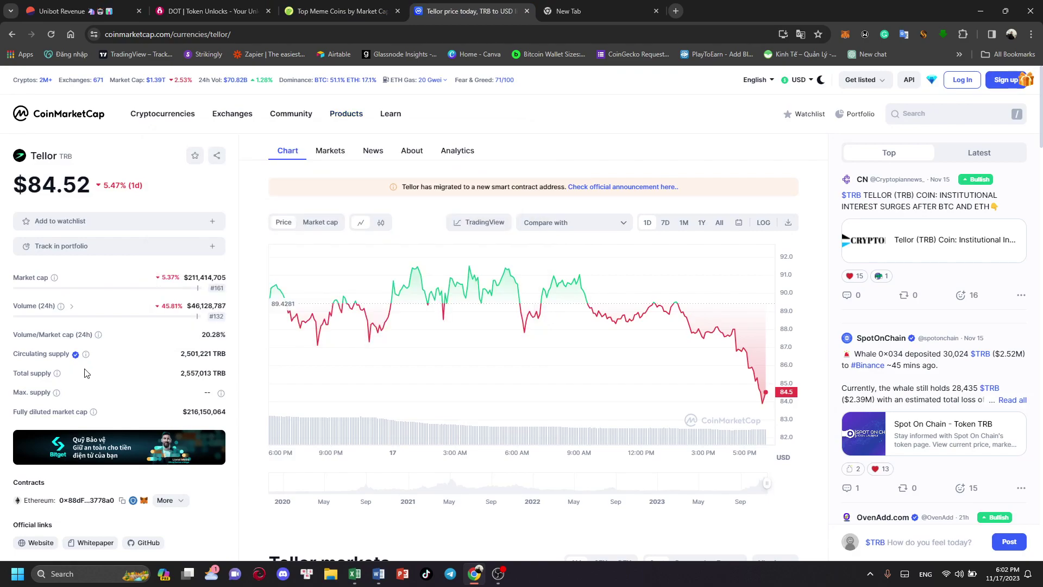
mouse_move(57, 374)
mouse_move(75, 354)
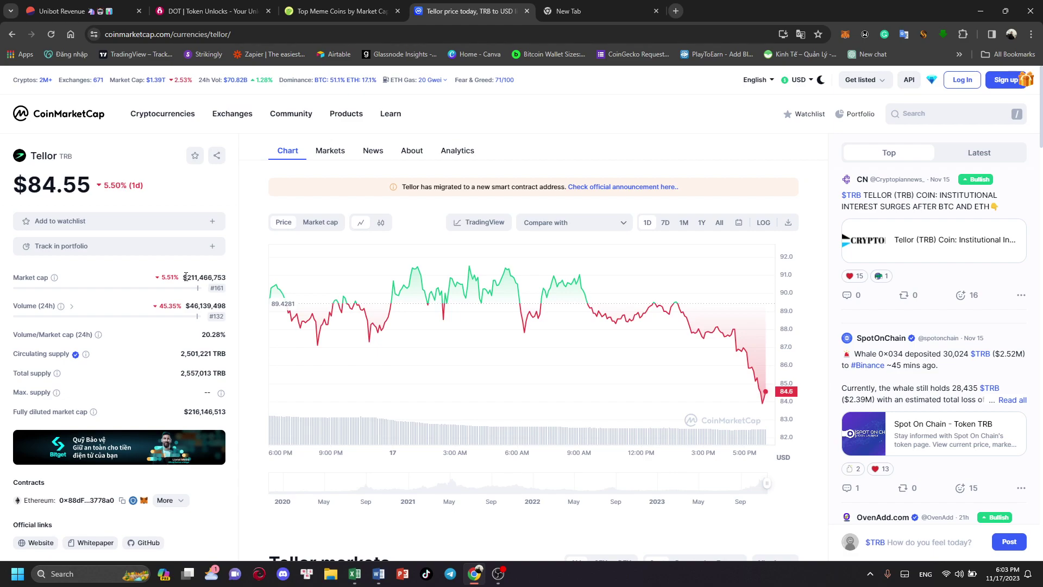
mouse_move(183, 277)
left_mouse_down()
mouse_move(228, 285)
mouse_move(185, 277)
left_mouse_up()
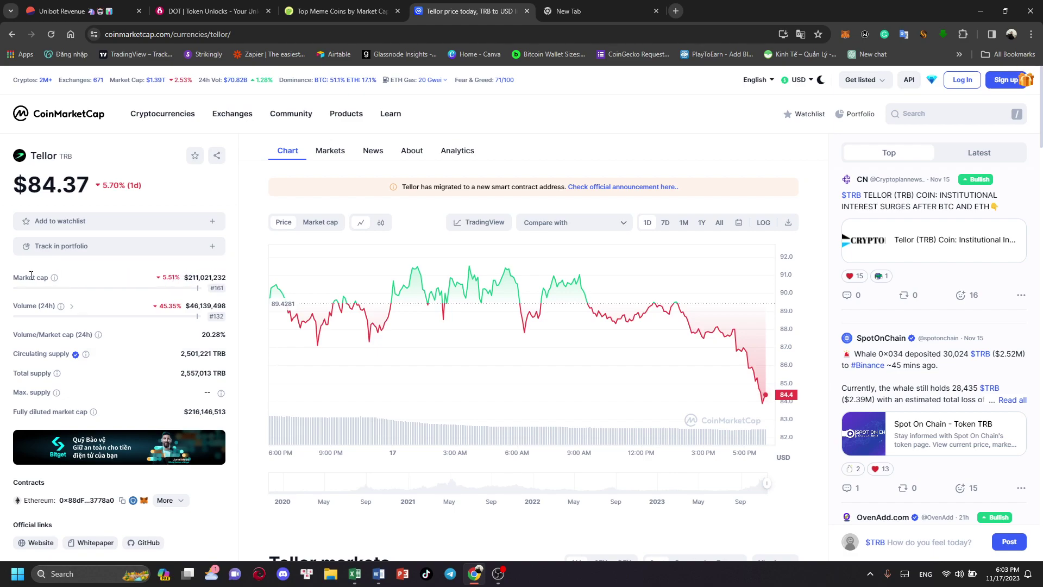
left_click_drag(31, 276, 225, 279)
double_click(202, 278)
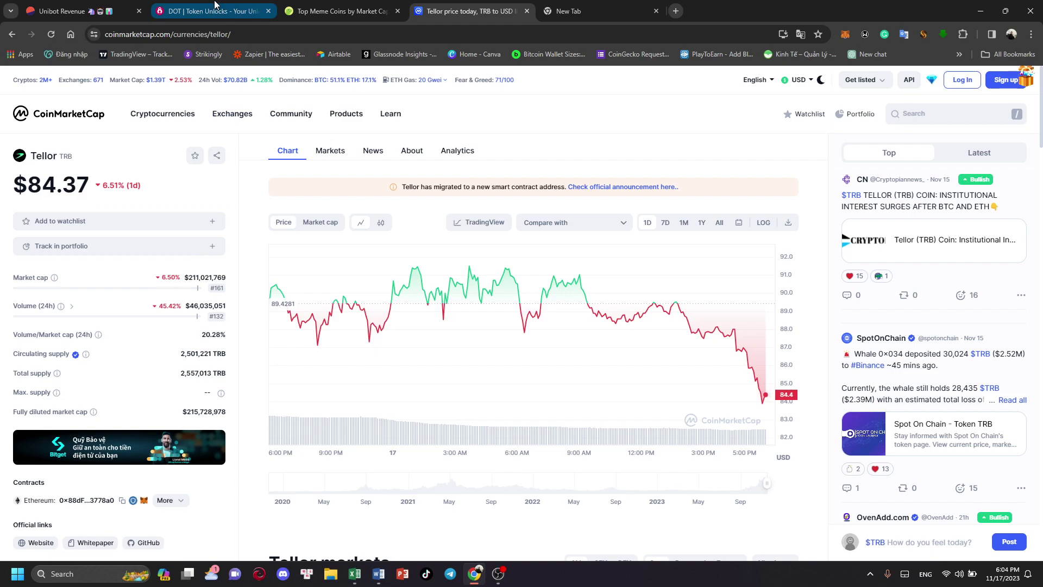
- Open XRP from the CoinMarketCap home page list and show its market cap chart for the entire history
mouse_move(215, 5)
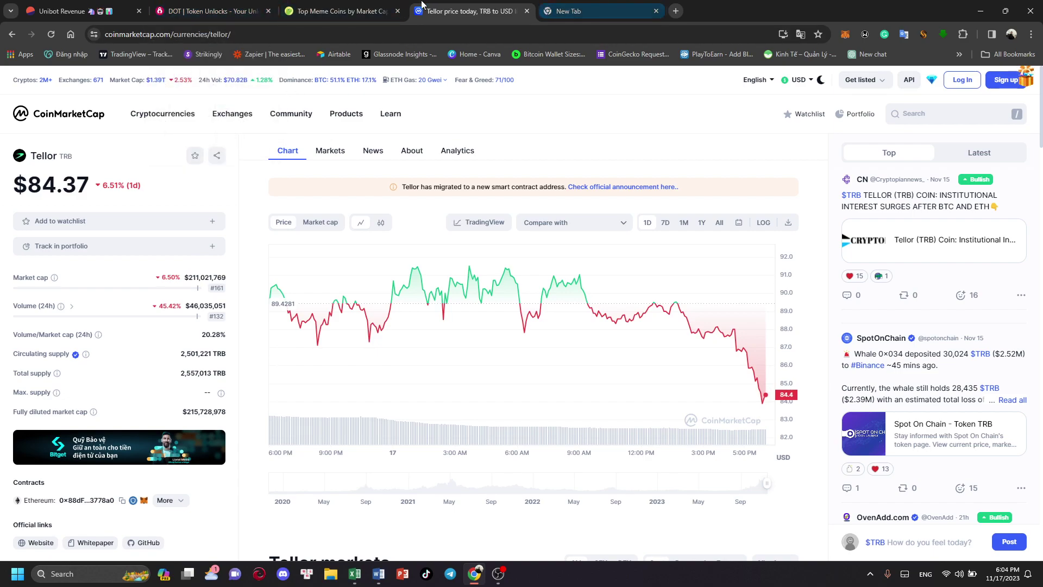
left_click(75, 116)
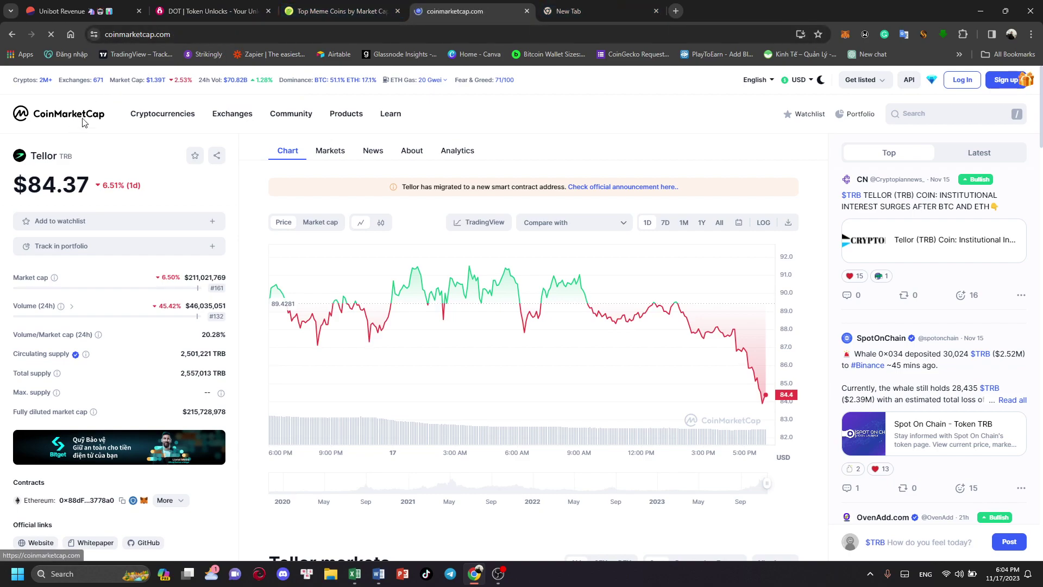
scroll(308, 459, "down", 3)
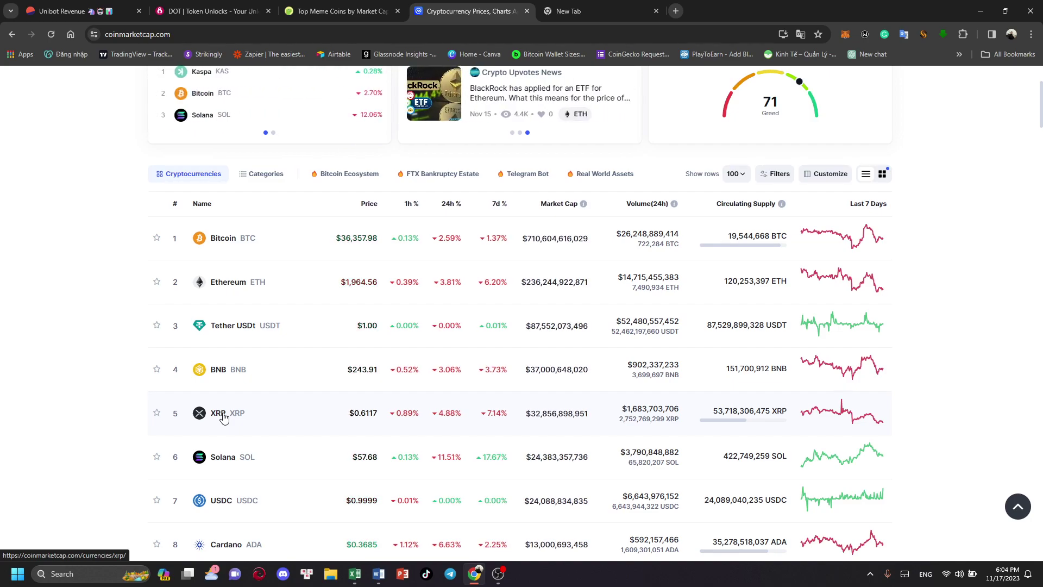
left_click(222, 416)
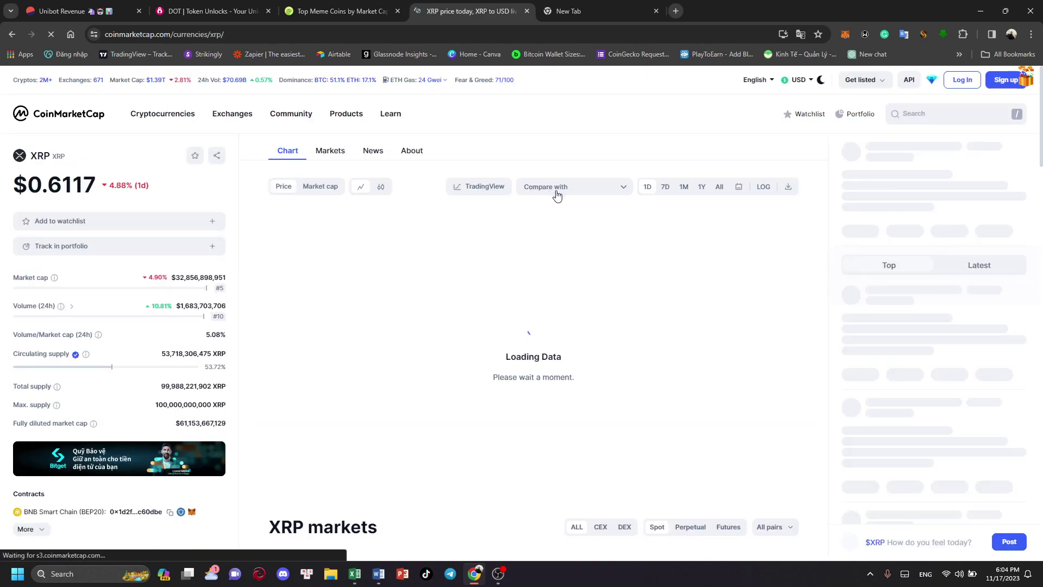
left_click(720, 188)
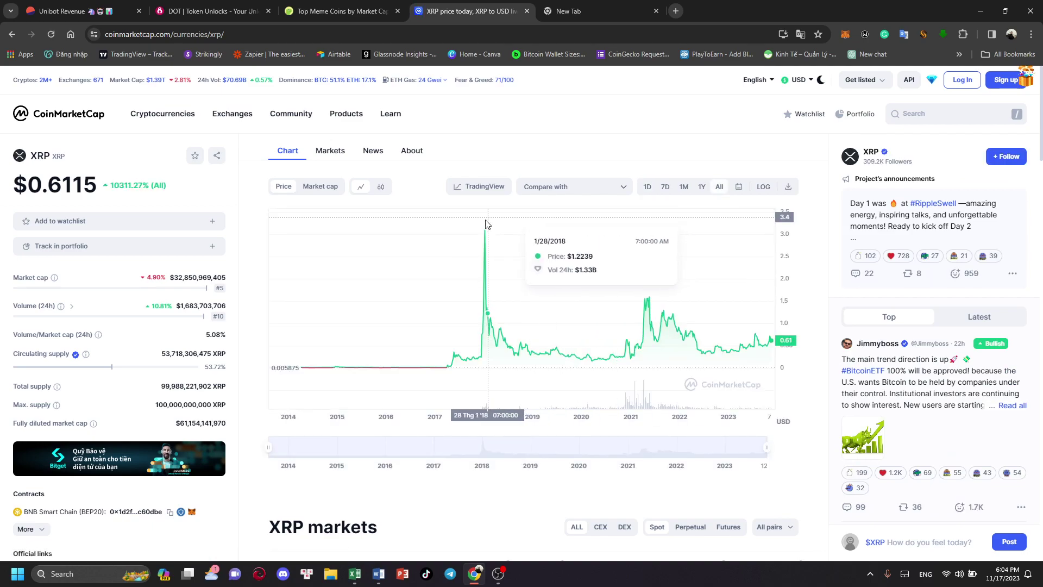
left_click(336, 191)
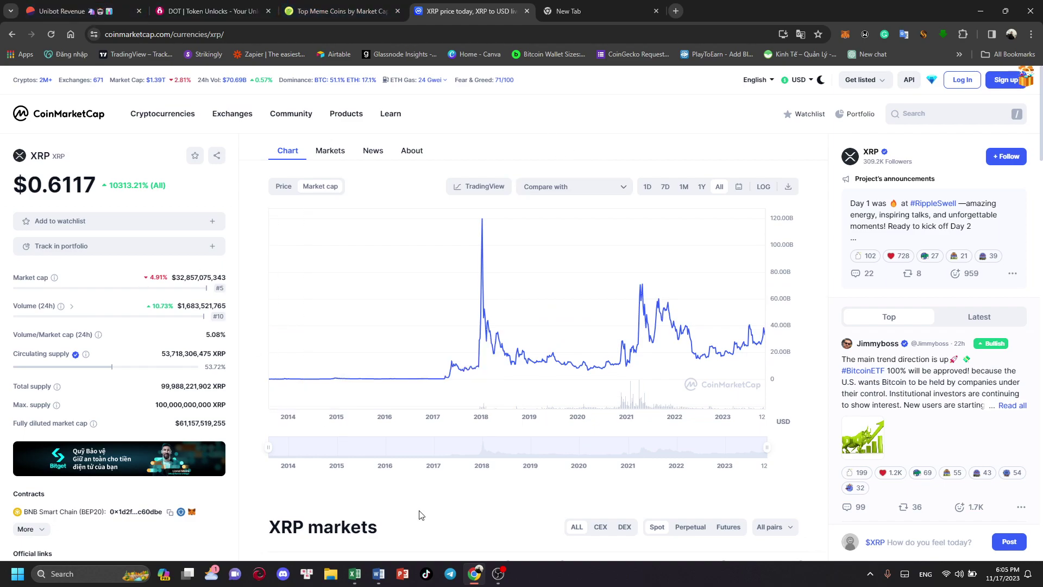
- Switch to the Excel portfolio sheet and review the ETH row from its ticker to its capital allocation, including the time horizon cell
left_click(357, 579)
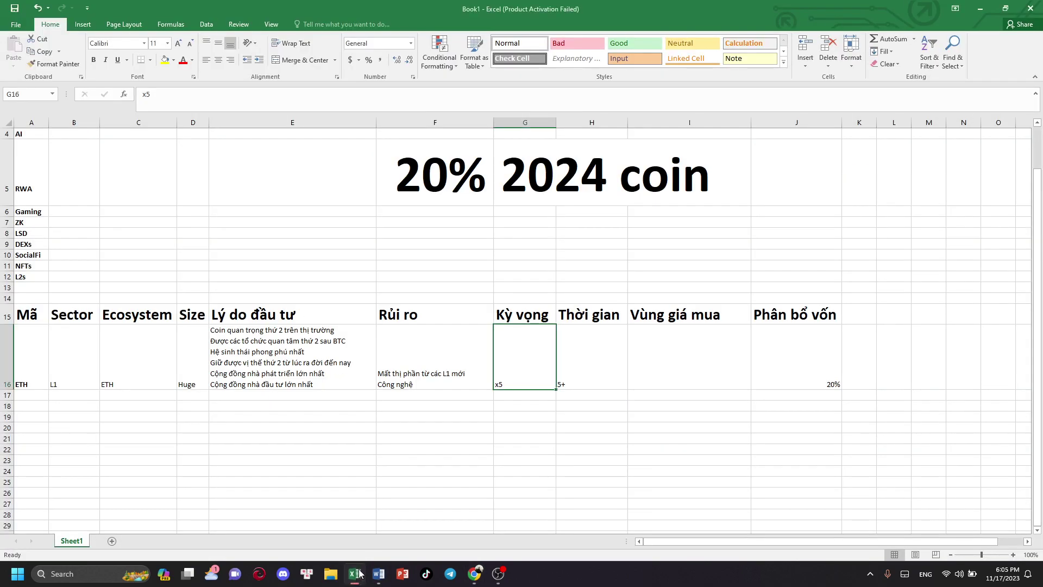
left_click(592, 353)
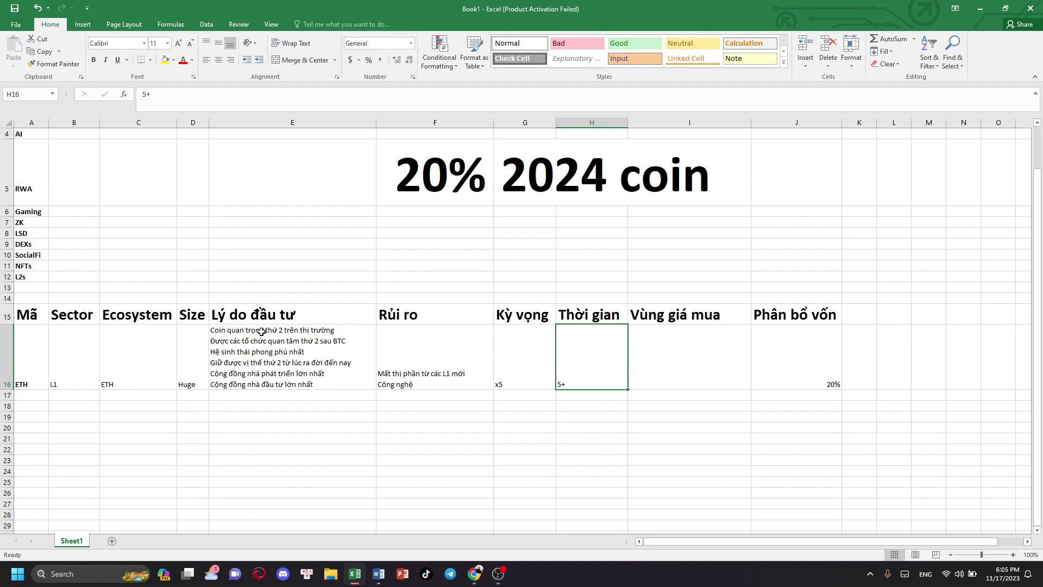
left_click_drag(40, 353, 782, 368)
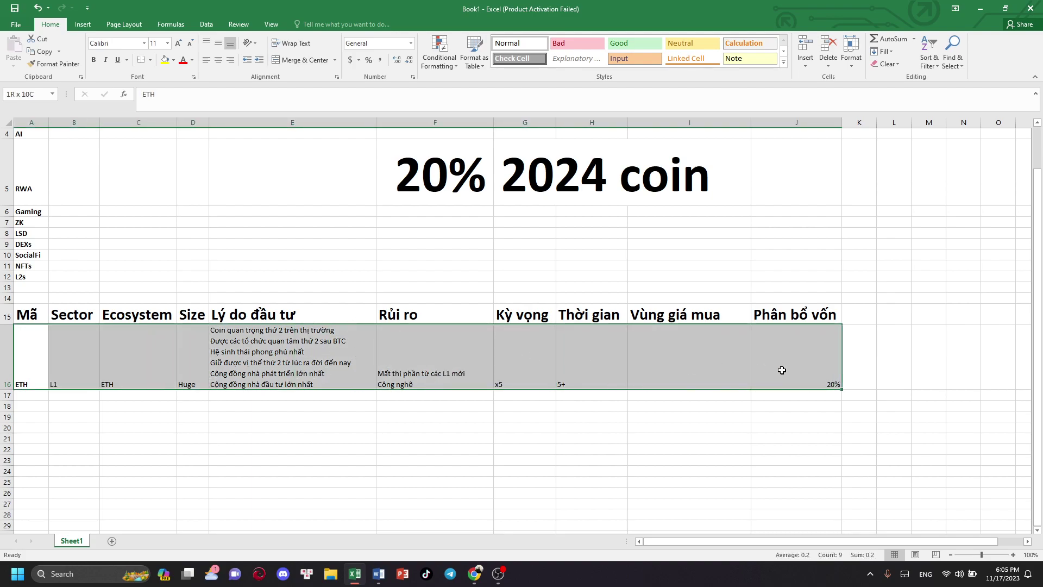
left_click(598, 358)
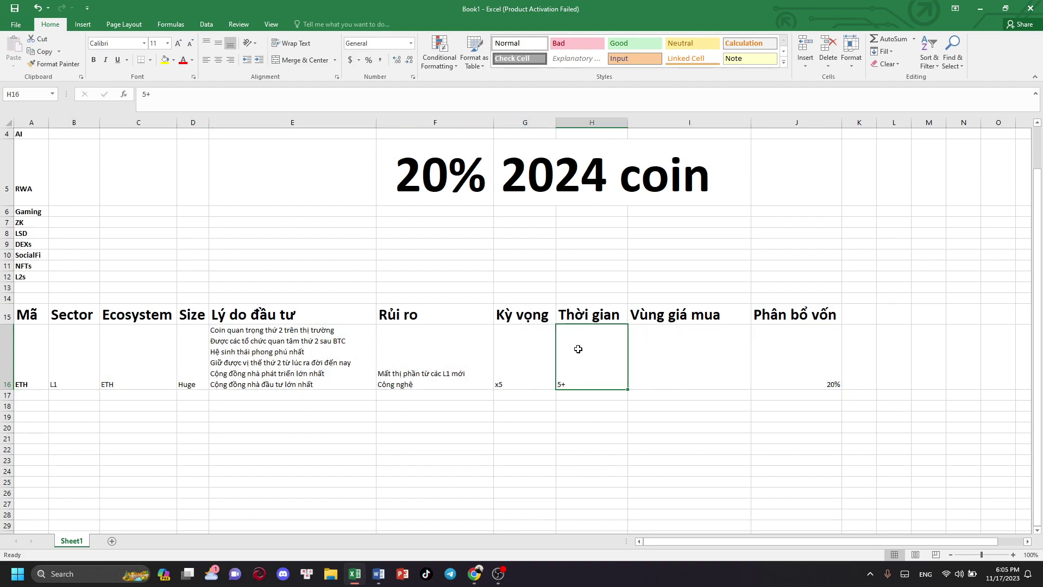